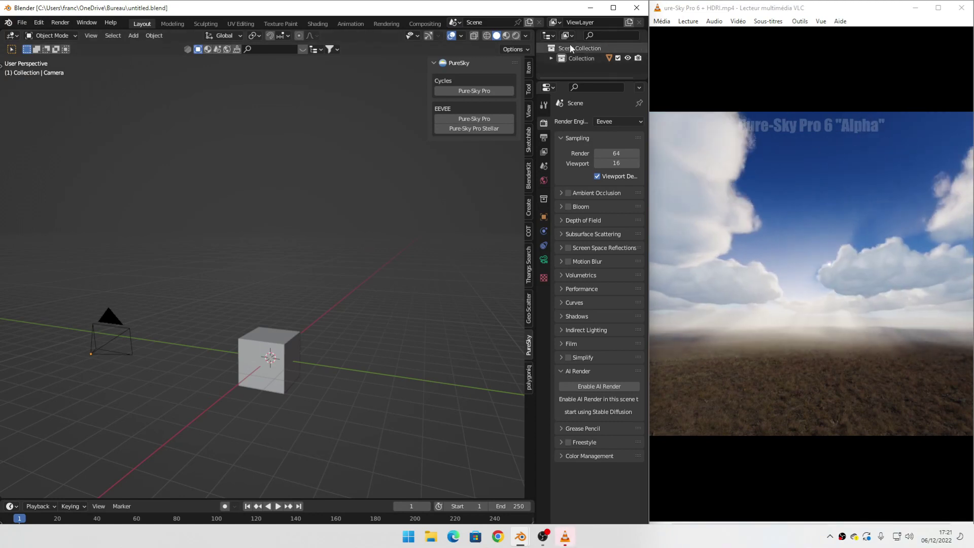
Apply the Pure-Sky Pro sky for Cycles and show its World Properties.
left_click(474, 90)
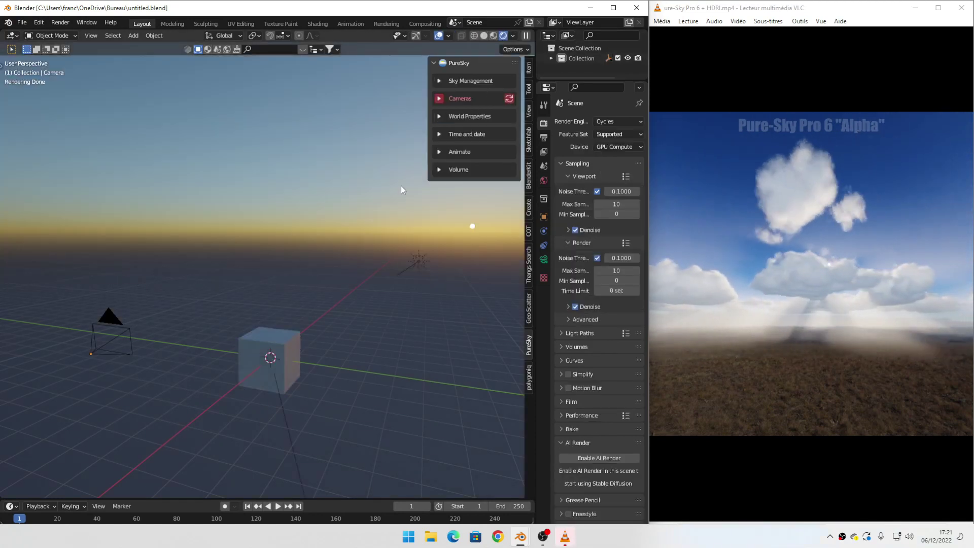
middle_click_drag(401, 185, 325, 234)
left_click(443, 117)
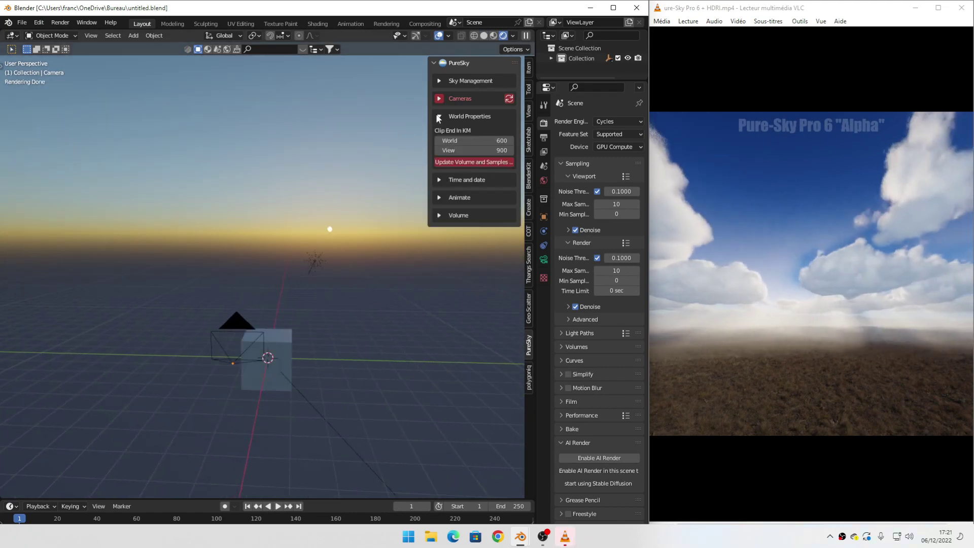
left_click_drag(428, 123, 369, 123)
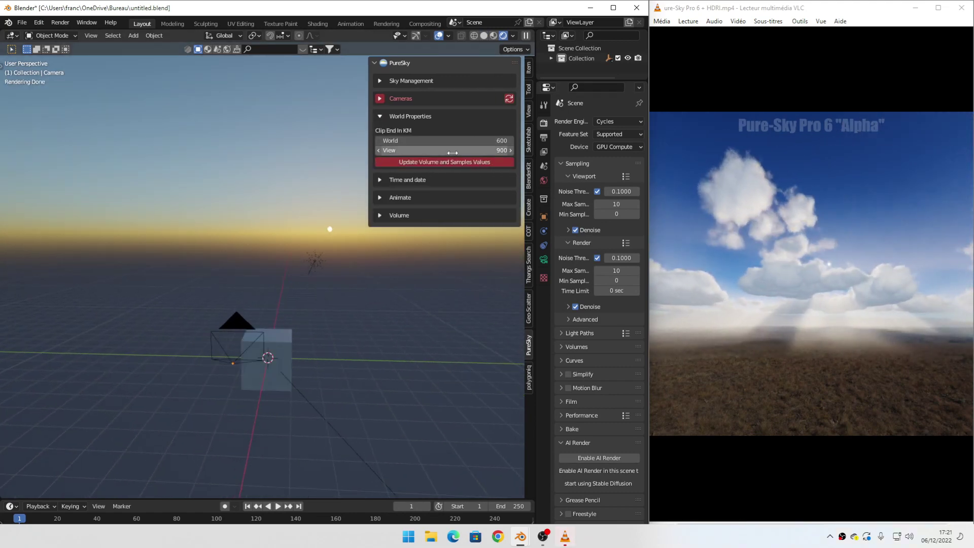
Set both World and View Clip End to 1000 km, then update volume and samples values.
left_click_drag(462, 143, 475, 149)
type("1000")
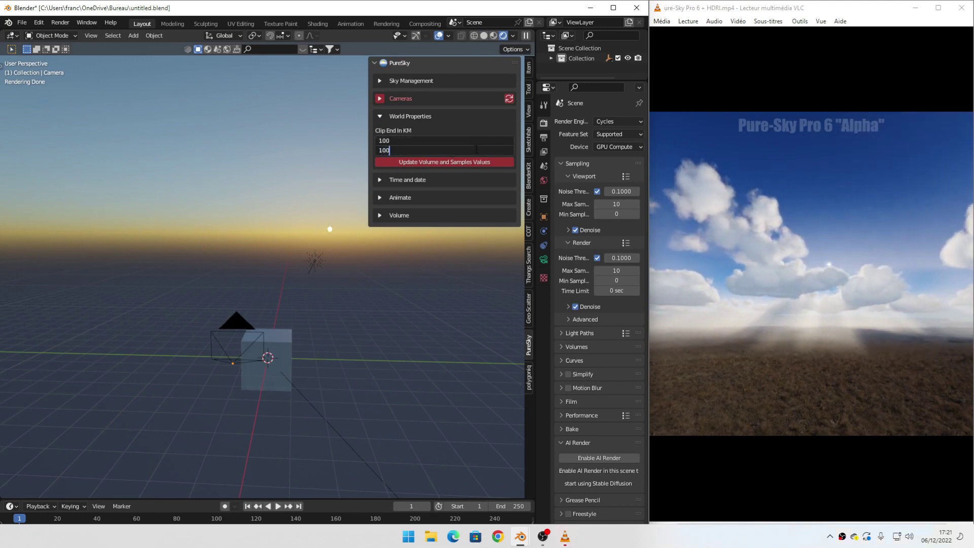
key("Return")
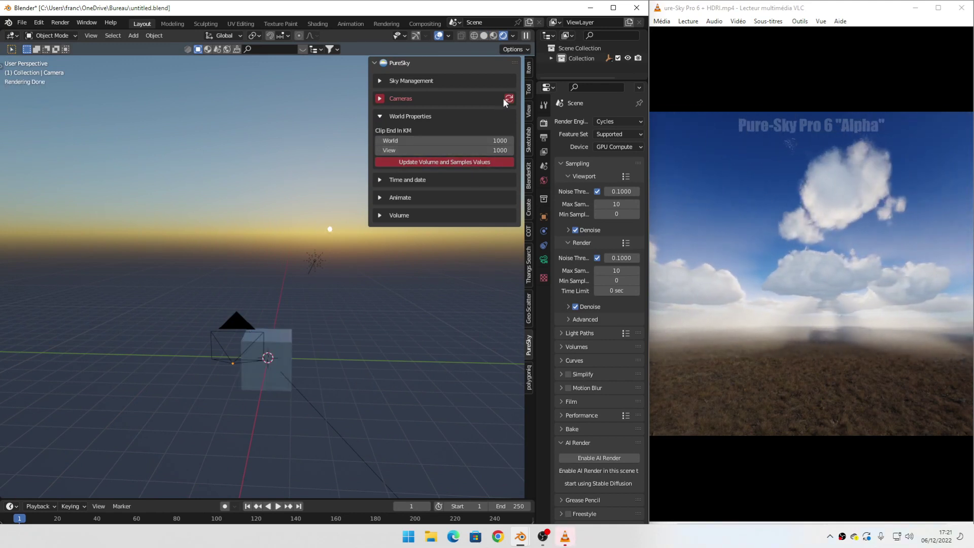
left_click(491, 162)
left_click(418, 115)
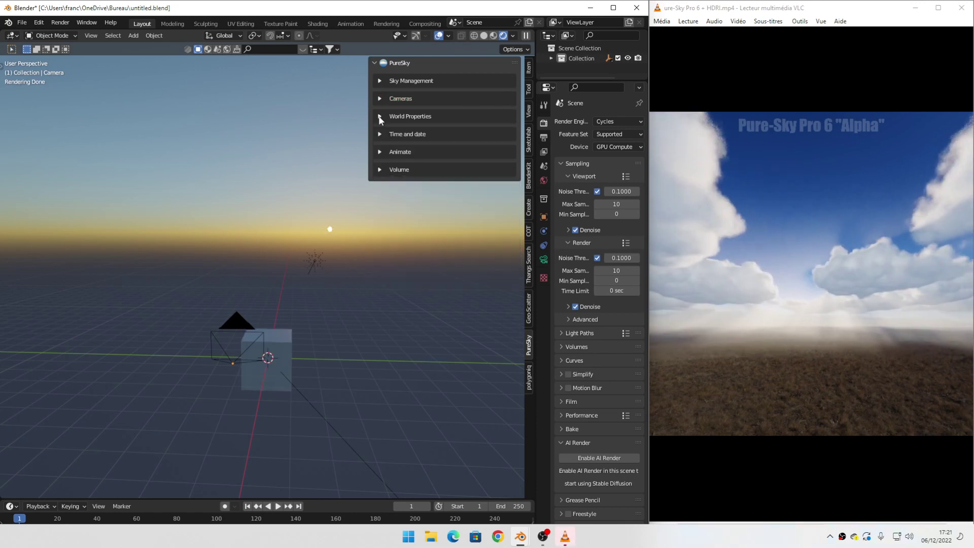
Enter 7 as the Pure-Sky Time of Day for a 07:00 morning sky.
left_click(383, 135)
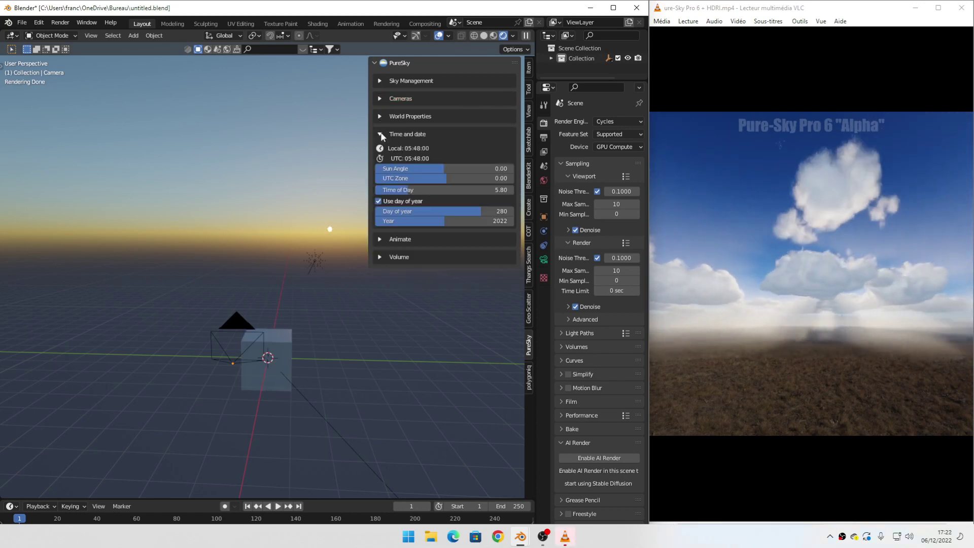
left_click(501, 189)
type("7")
key("Return")
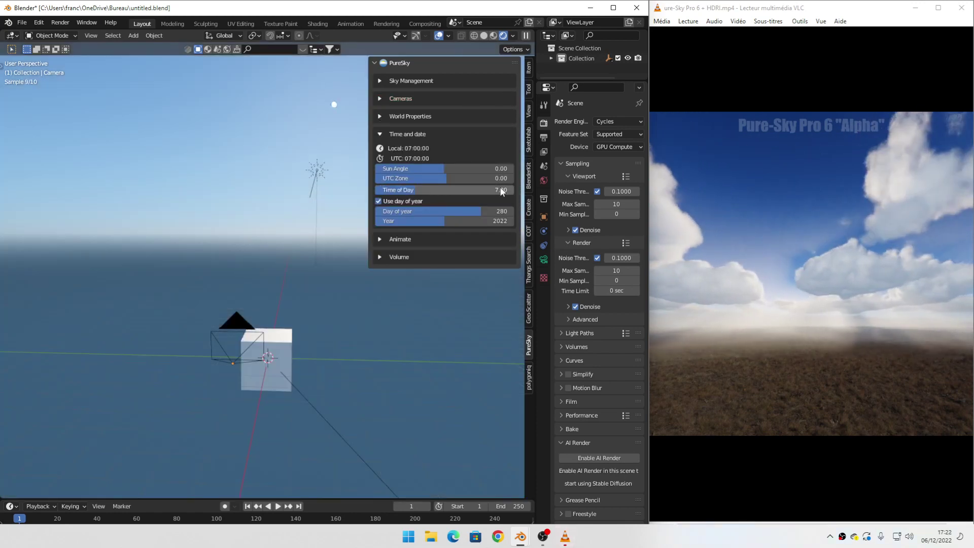
left_click_drag(369, 150, 399, 150)
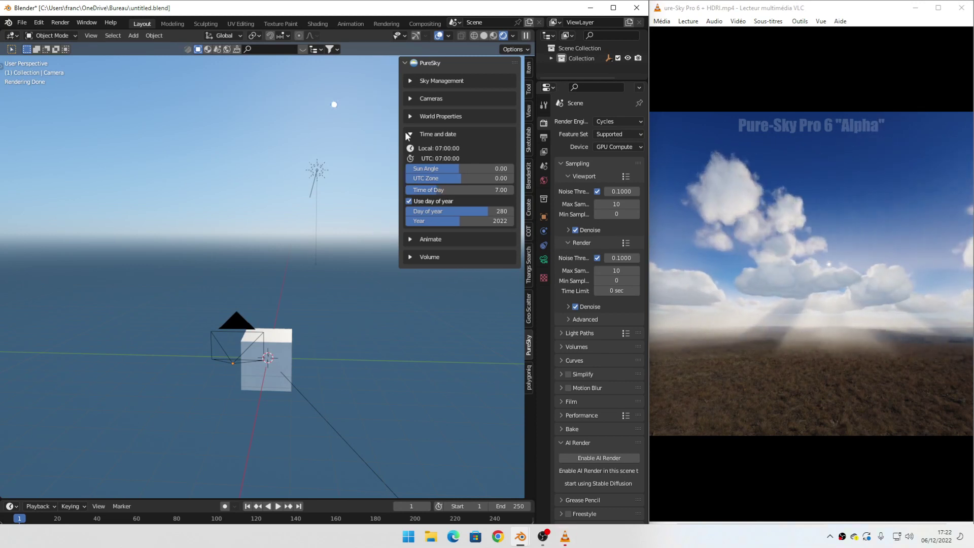
left_click(437, 134)
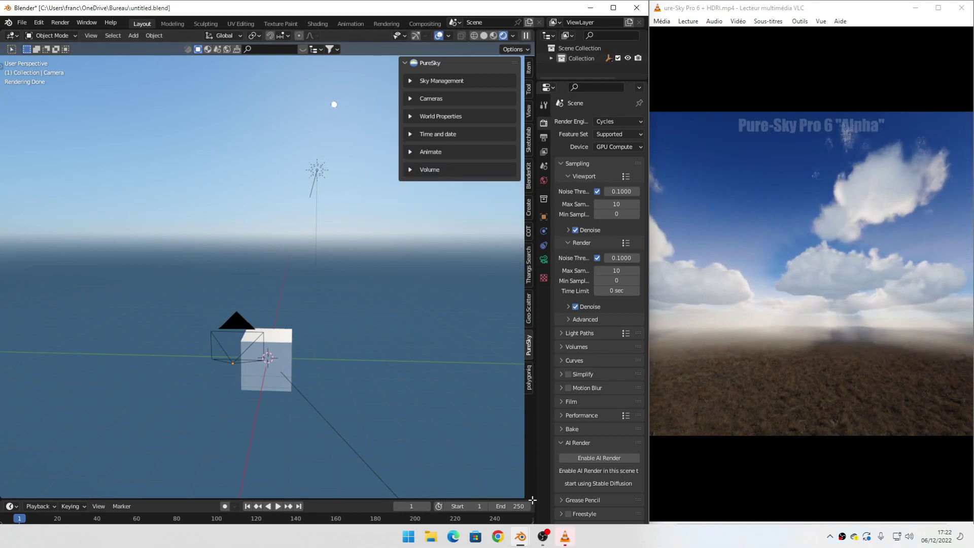
Split the viewport and show the World node tree in a Shader Editor.
left_click_drag(533, 485, 529, 256)
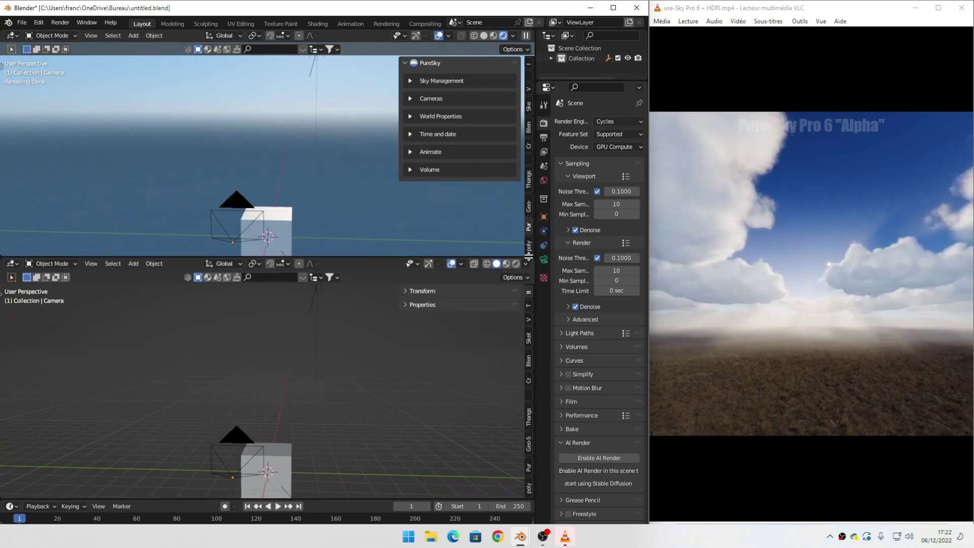
left_click(12, 263)
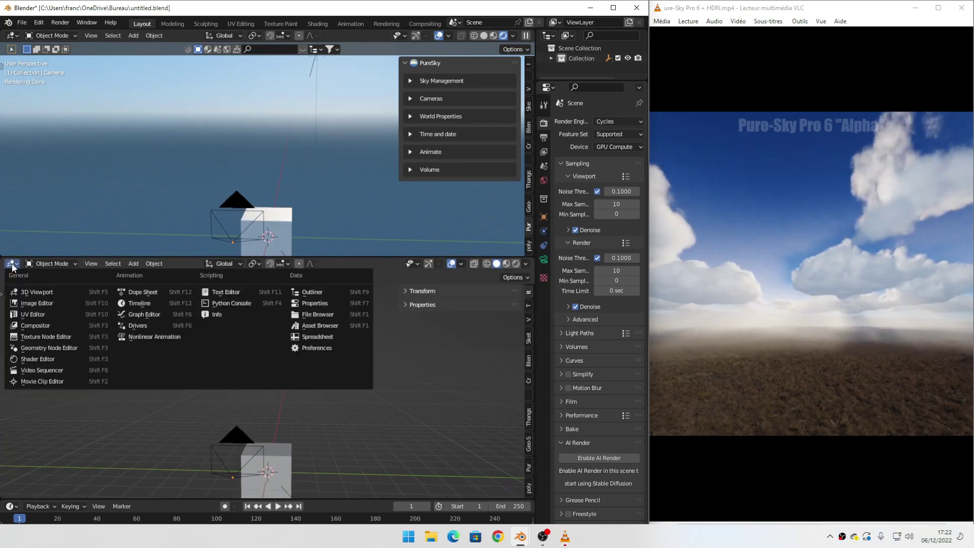
left_click(46, 358)
left_click(47, 287)
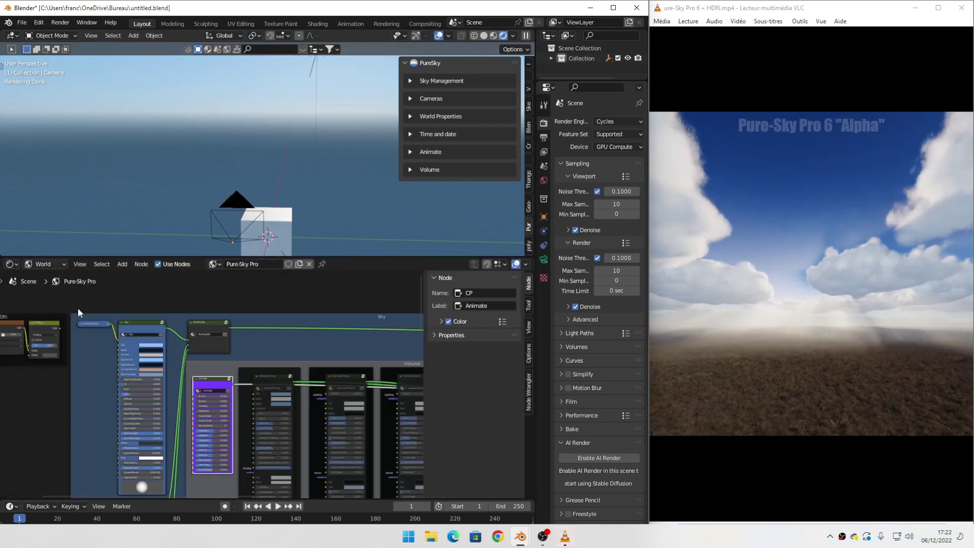
Frame the Add HDRI nodes and set Multiply's Color2 brightness to .5.
middle_click_drag(272, 410, 243, 381)
scroll(148, 382, "up", 2)
middle_click_drag(147, 382, 280, 458)
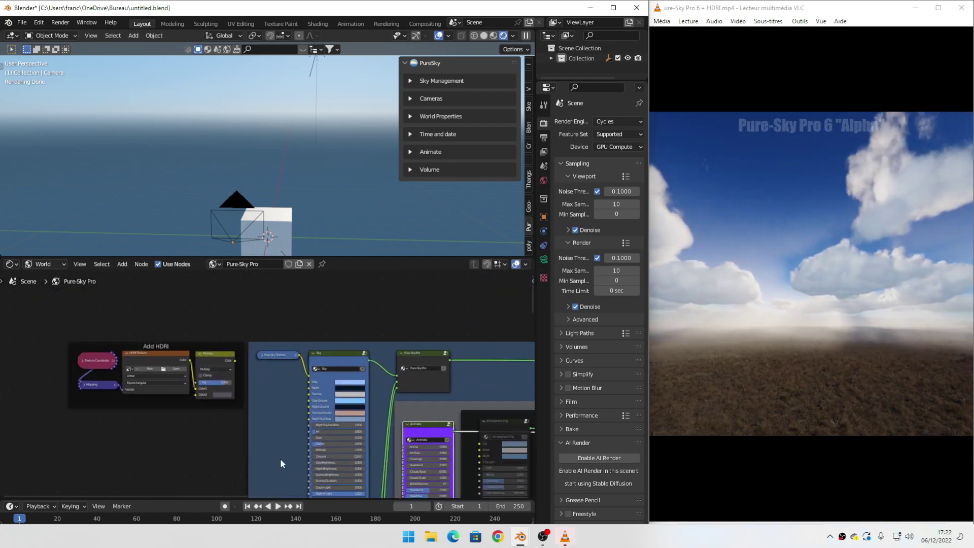
scroll(280, 458, "up", 3)
middle_click_drag(233, 423, 243, 423)
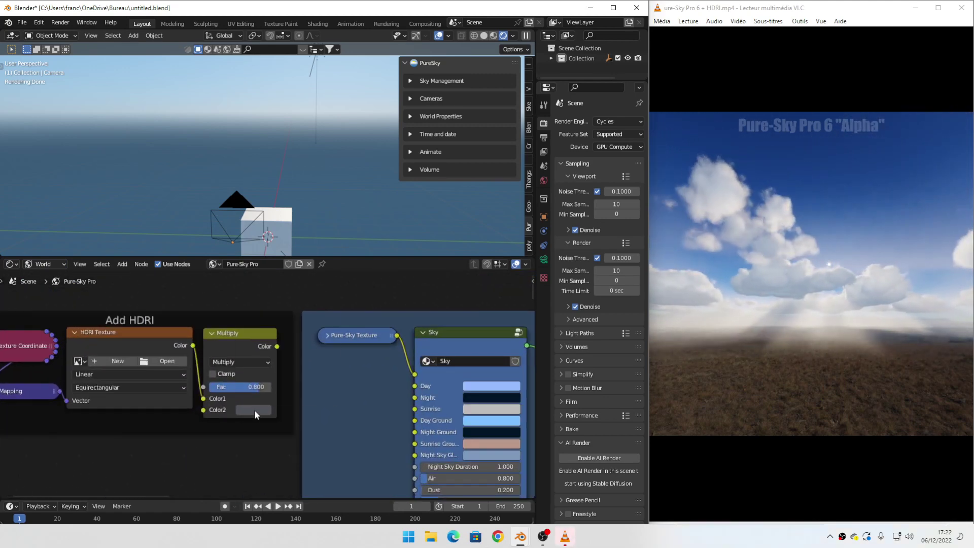
left_click(256, 410)
key("BackSpace")
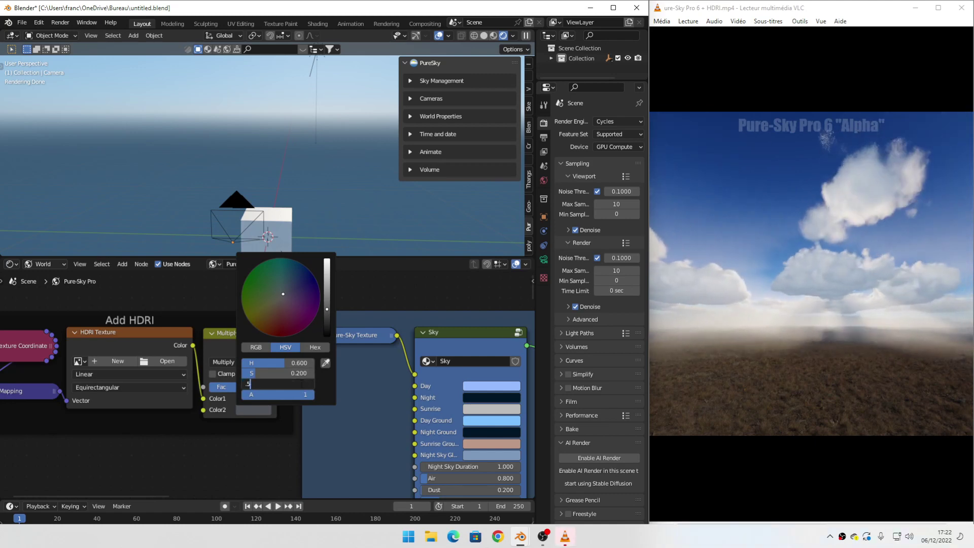
key("Return")
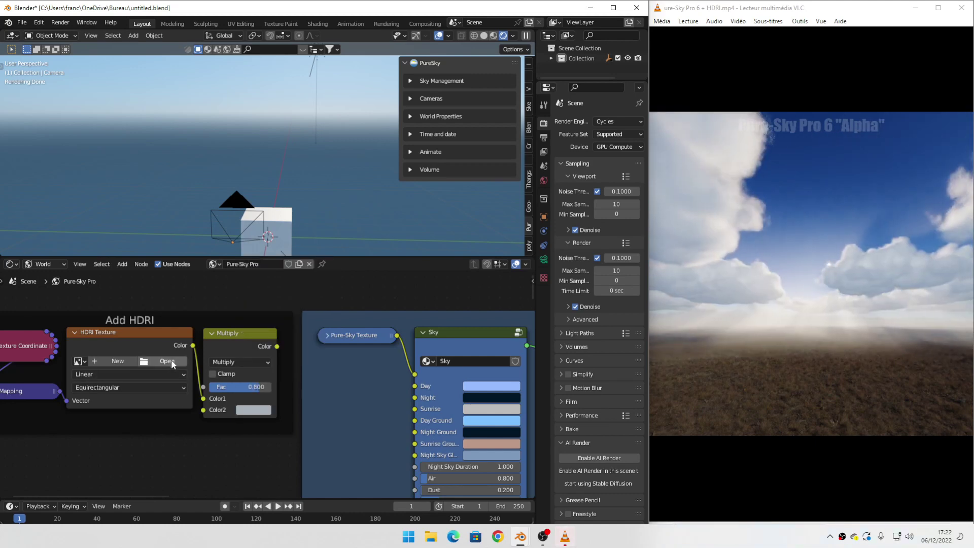
Load drakensberg_solitary_mountain_4k.exr from Downloads into the HDRI texture node.
left_click(171, 362)
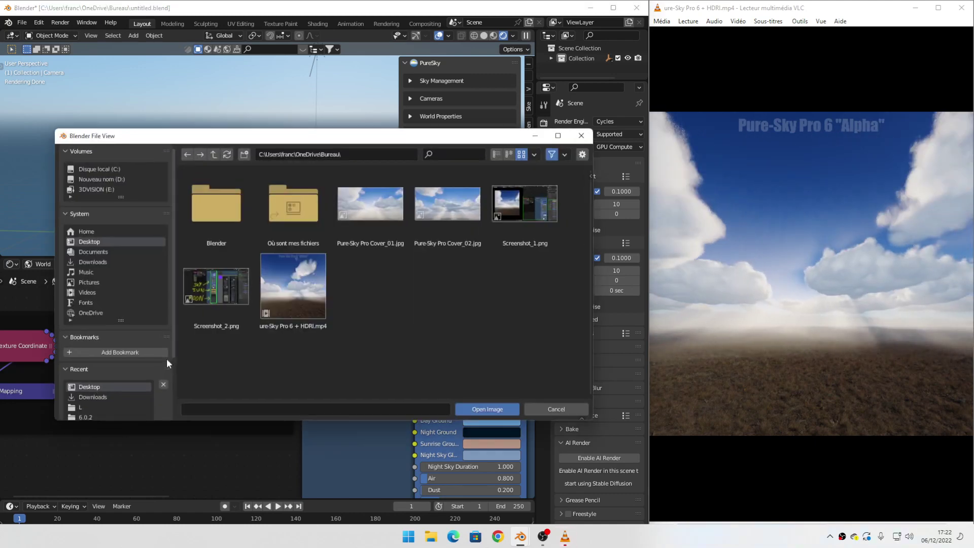
left_click(96, 263)
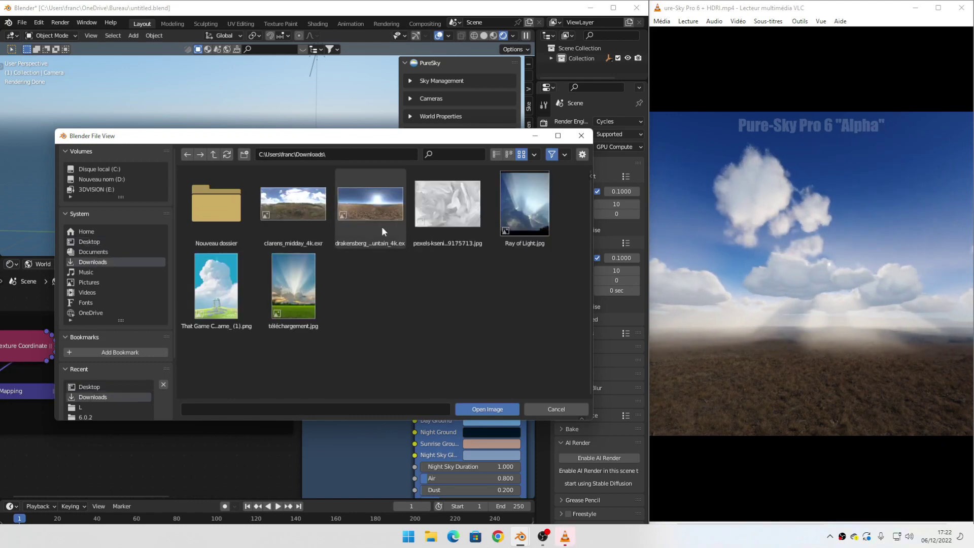
left_click(486, 407)
scroll(259, 398, "down", 1)
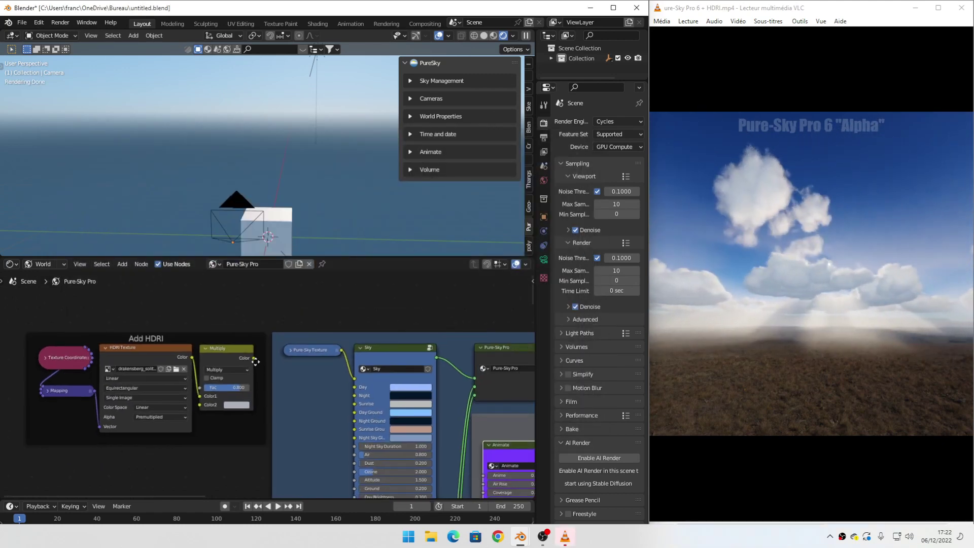
Link Multiply Color to the Sky node's Day and Day Ground inputs.
left_click_drag(252, 358, 356, 393)
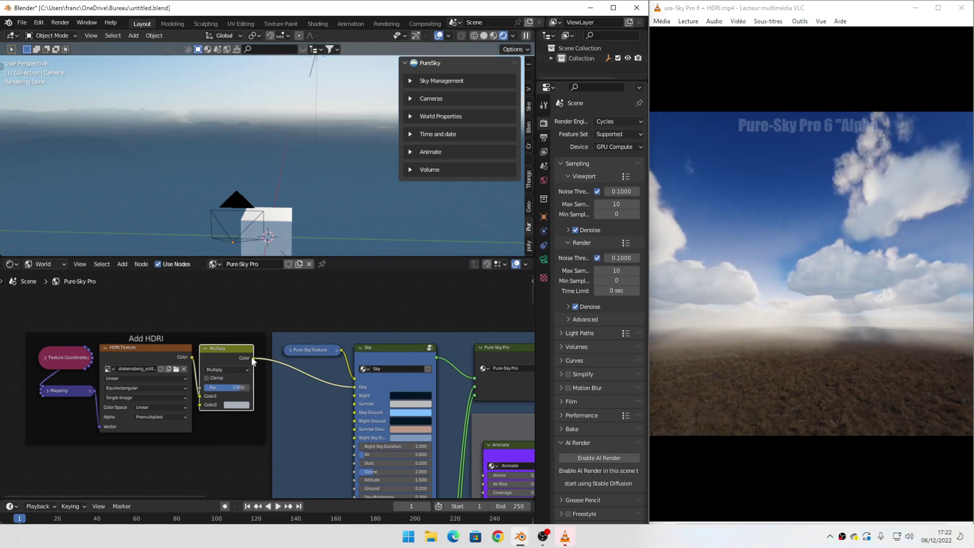
left_click_drag(251, 358, 356, 412)
middle_click_drag(306, 206, 272, 245)
Rotate the HDRI Mapping to 200° on Z and close the node editor.
left_click_drag(348, 258, 343, 335)
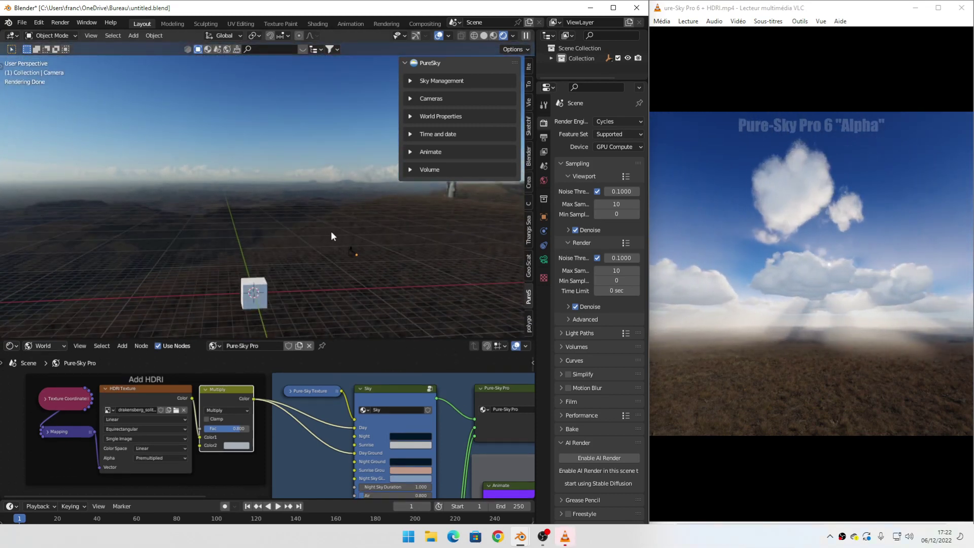
middle_click_drag(330, 233, 230, 83)
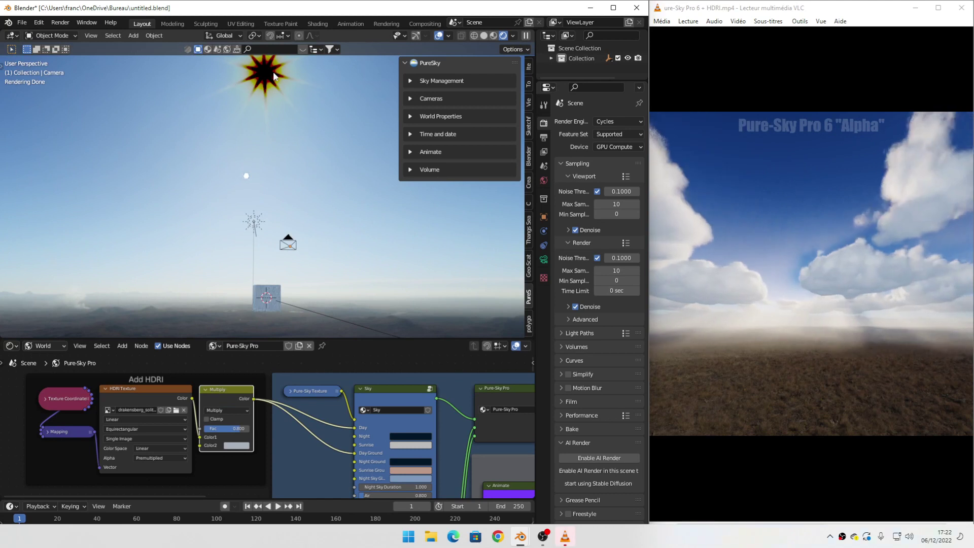
middle_click_drag(244, 462, 302, 434)
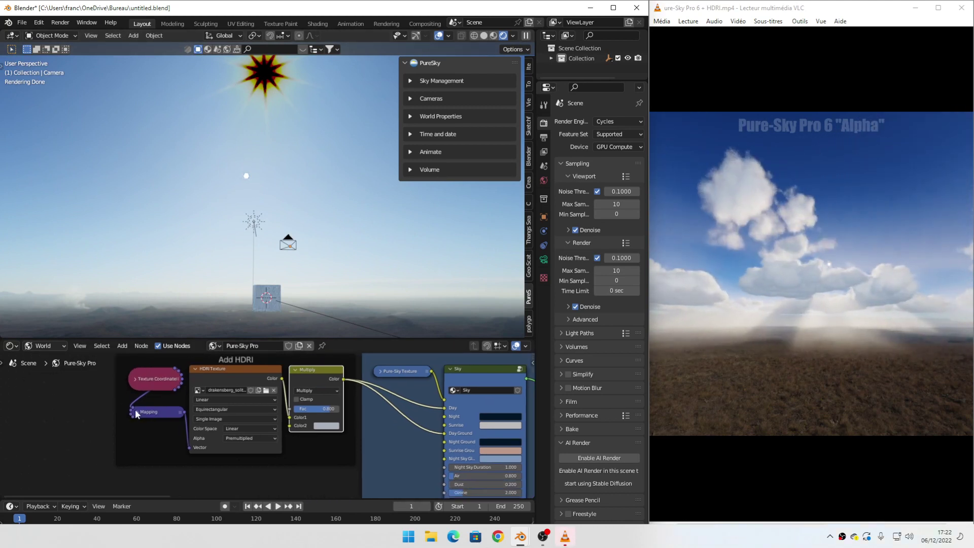
left_click(137, 411)
scroll(174, 461, "down", 3, "shift")
left_click(165, 471)
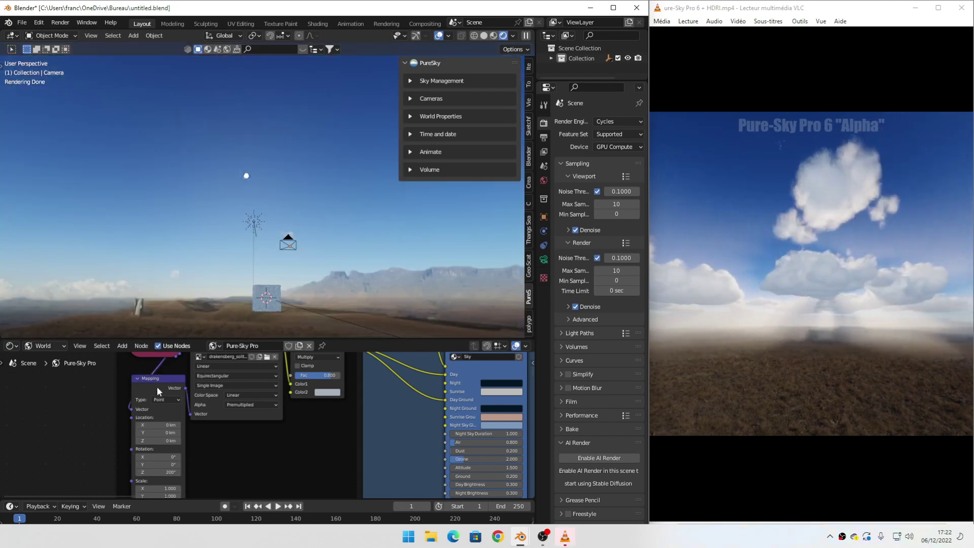
scroll(315, 382, "down", 4)
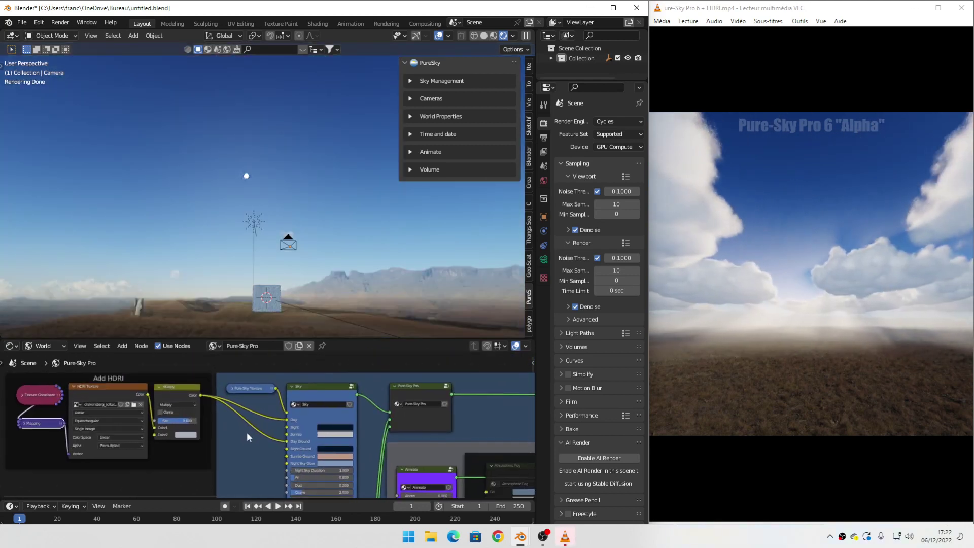
scroll(264, 446, "up", 1)
scroll(285, 455, "down", 1)
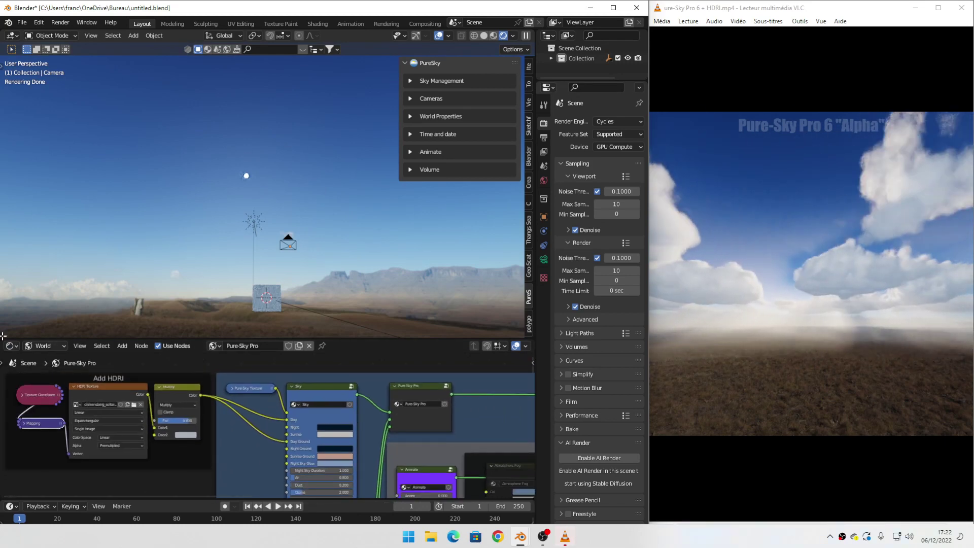
left_click_drag(3, 336, 365, 449)
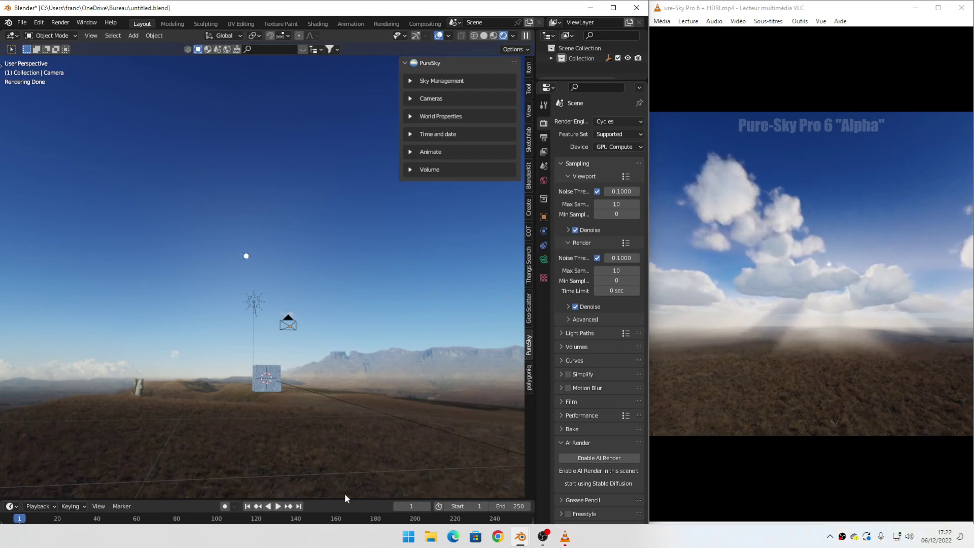
Raise the PureSky Low-Level Clouds amount to 1.00.
middle_click_drag(330, 229, 300, 208)
left_click(412, 169)
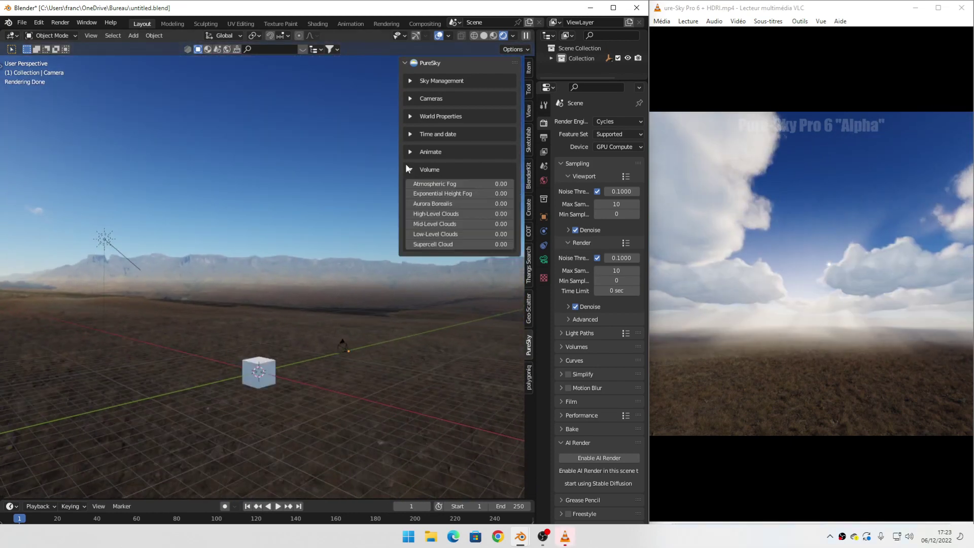
left_click_drag(397, 153, 389, 153)
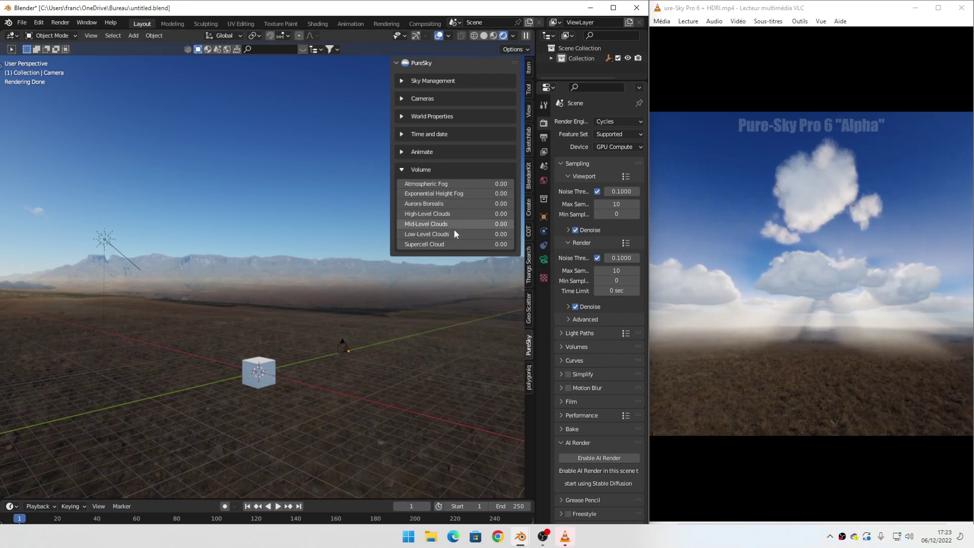
left_click_drag(410, 239, 513, 235)
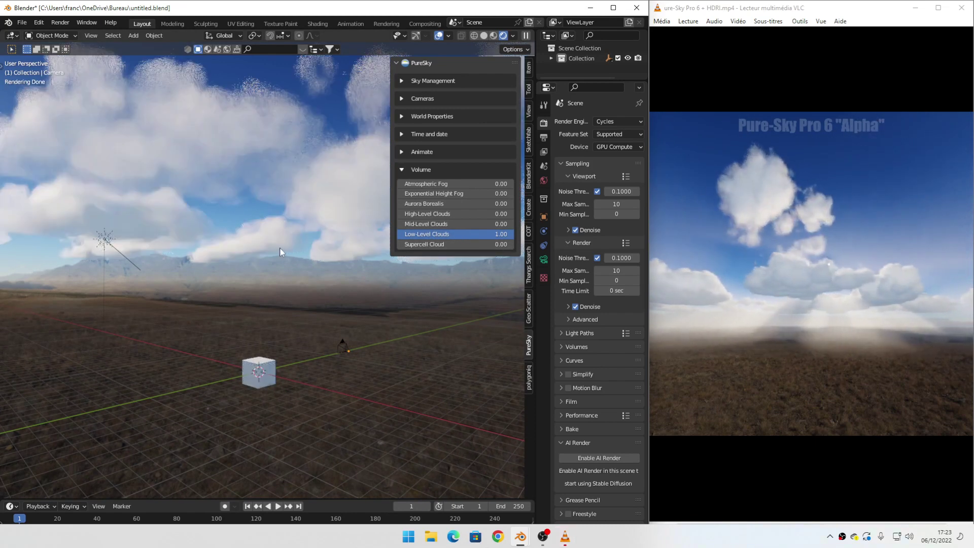
middle_click_drag(279, 247, 213, 245)
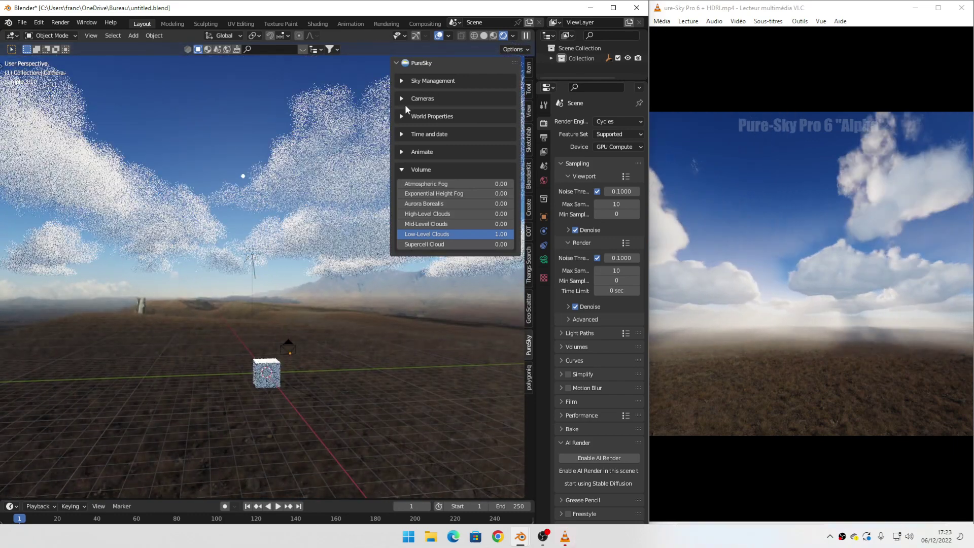
Set the World Properties Volume value to 34 and hide the PureSky sidebar.
left_click(421, 117)
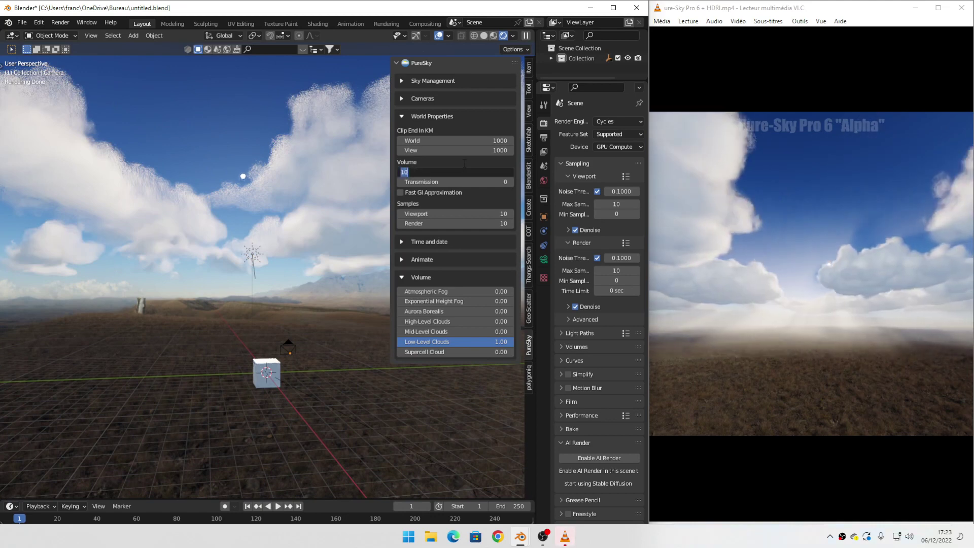
type("34")
key("Return")
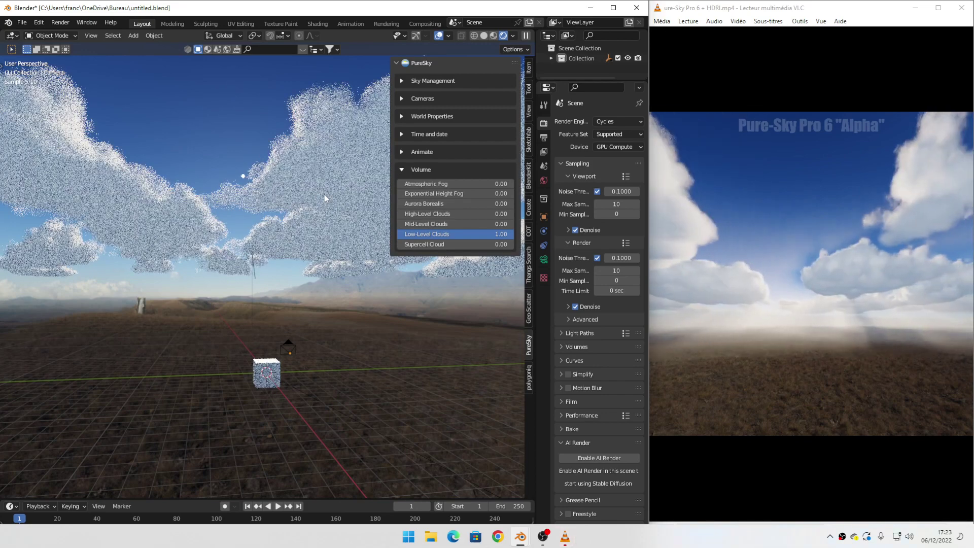
key("n")
middle_click_drag(321, 209, 327, 138)
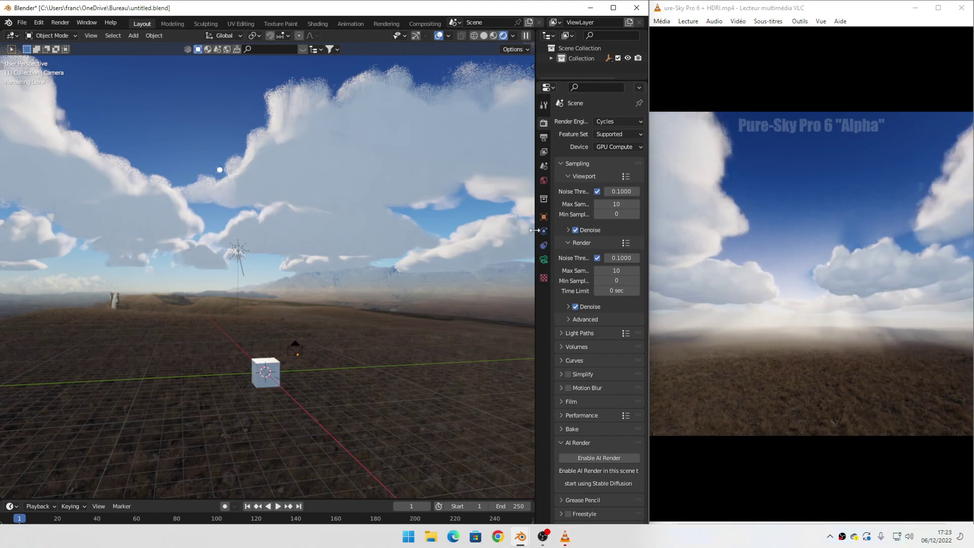
Open the Pure-Sky Pro World tab and expand Volume > Low-Level Clouds.
left_click_drag(535, 230, 515, 230)
left_click(524, 180)
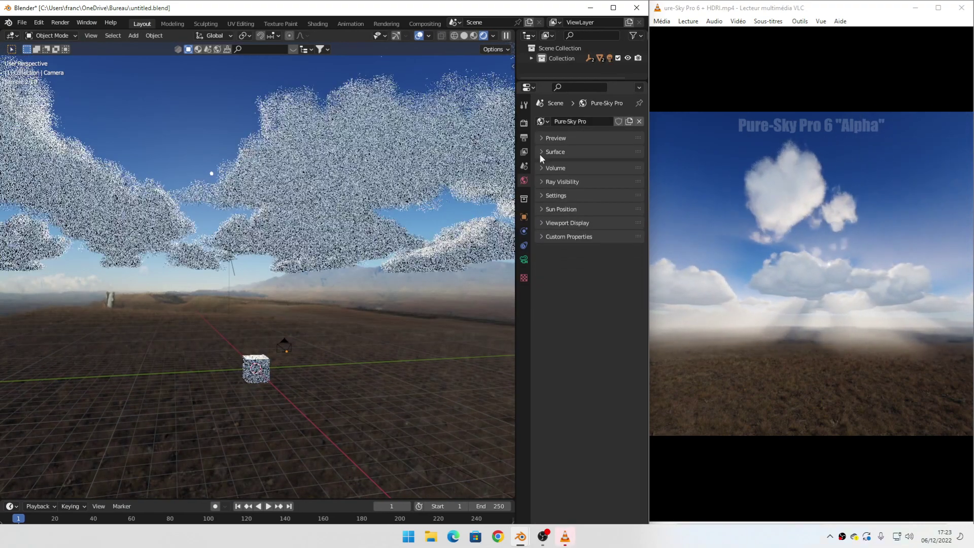
left_click_drag(515, 170, 504, 173)
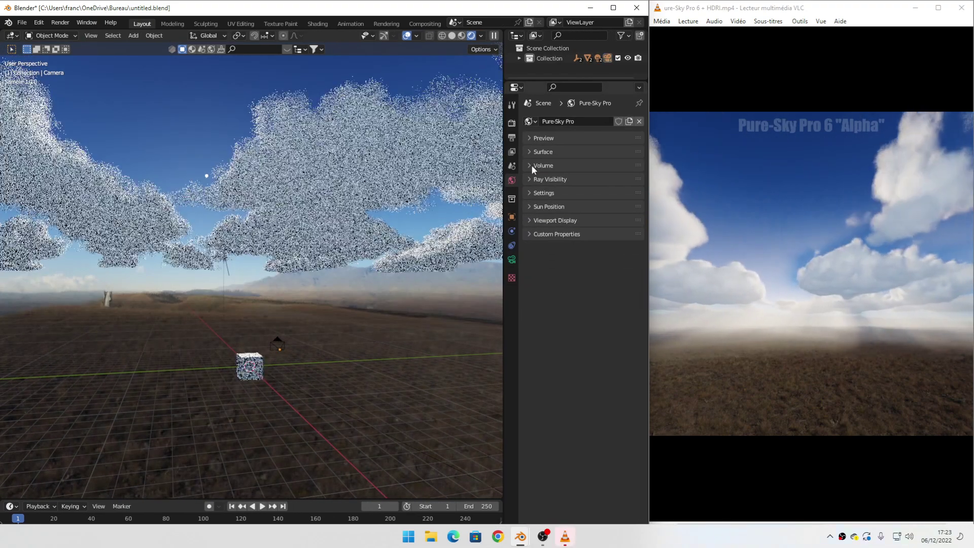
left_click(532, 166)
left_click(531, 338)
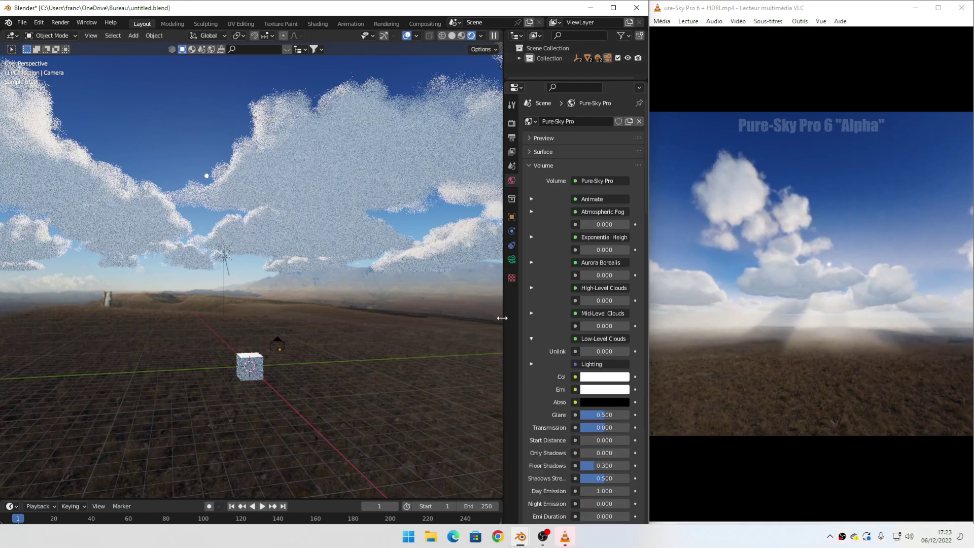
left_click_drag(501, 306, 451, 306)
scroll(562, 168, "down", 8)
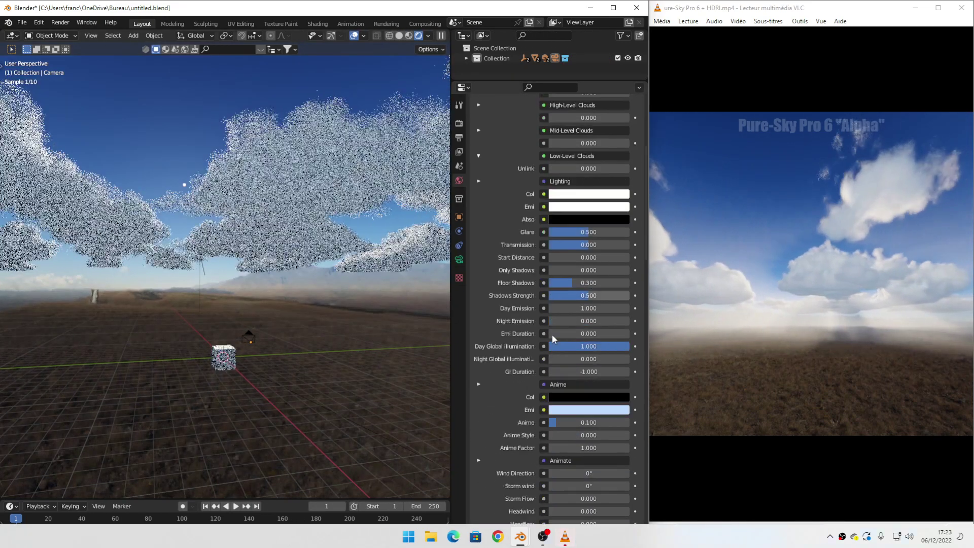
scroll(562, 168, "down", 4)
scroll(542, 307, "up", 4)
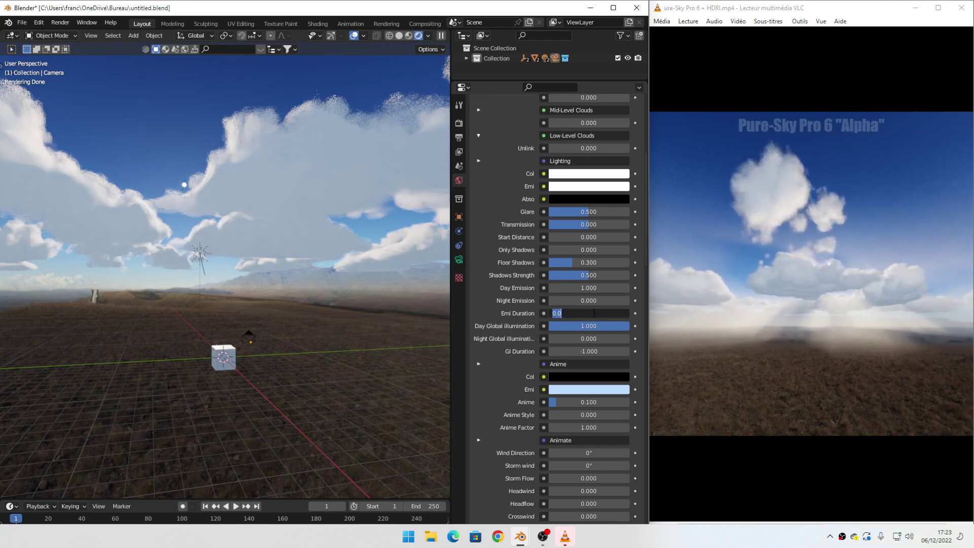
Set Emi Duration to -0.3 and Floor Shadows to 0.35, then collapse the cloud settings.
key("BackSpace")
type("-0.3")
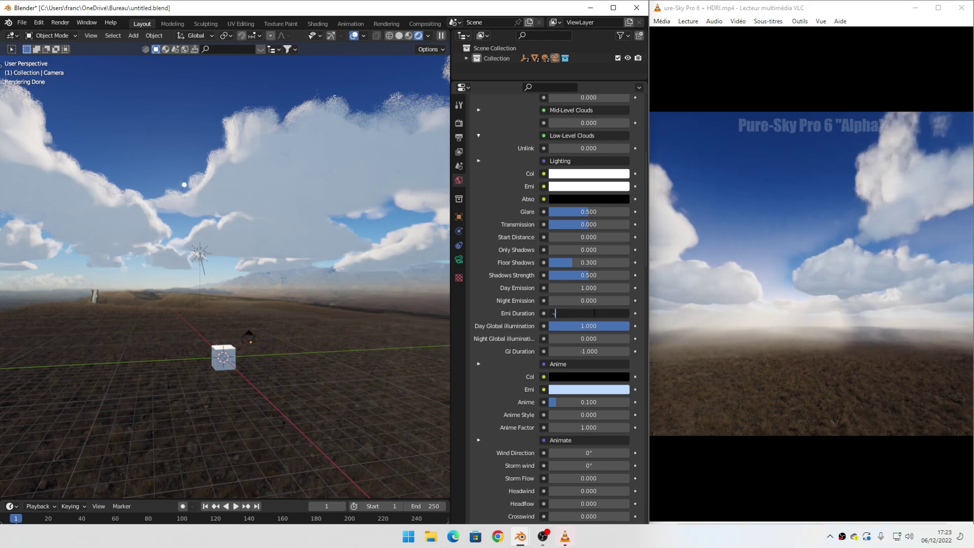
key("Return")
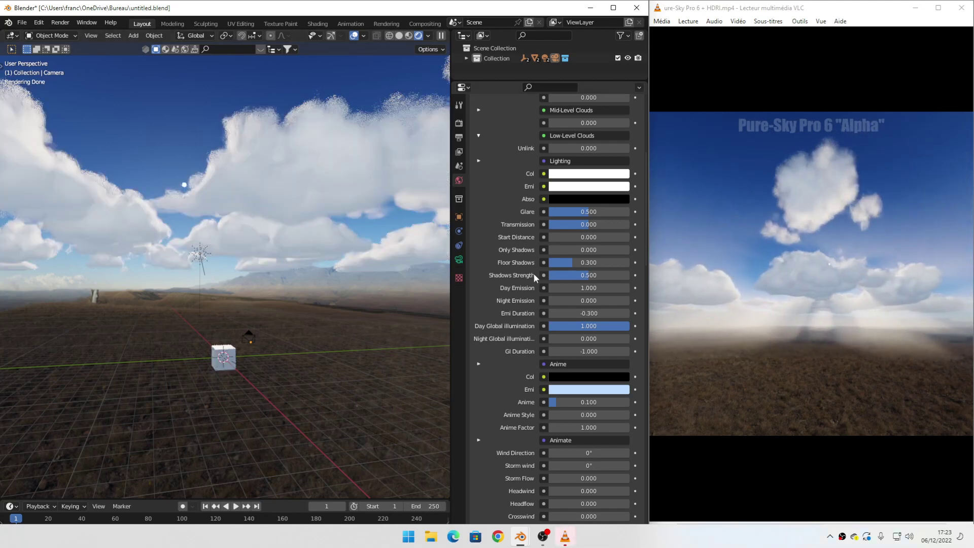
left_click_drag(575, 260, 579, 266)
left_click(579, 265)
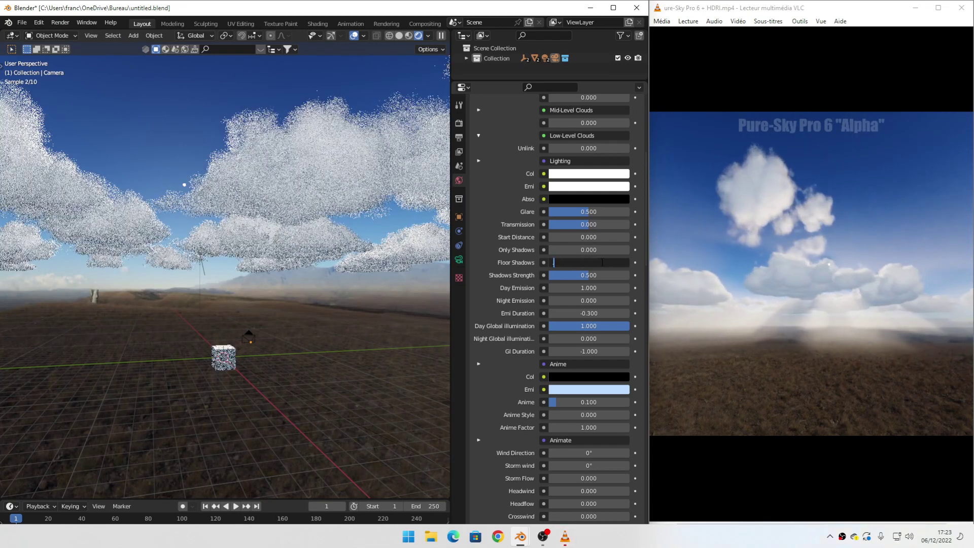
type("0.35")
key("Return")
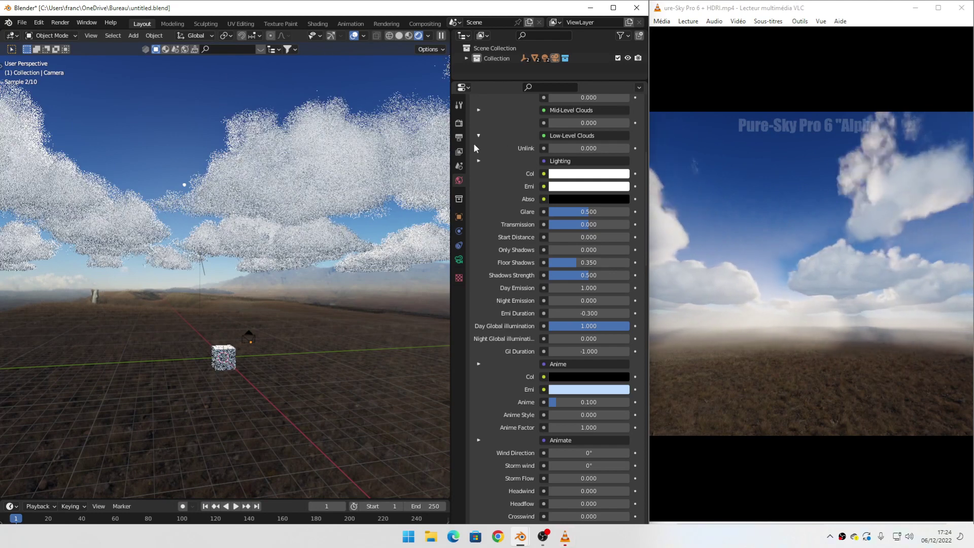
left_click(478, 135)
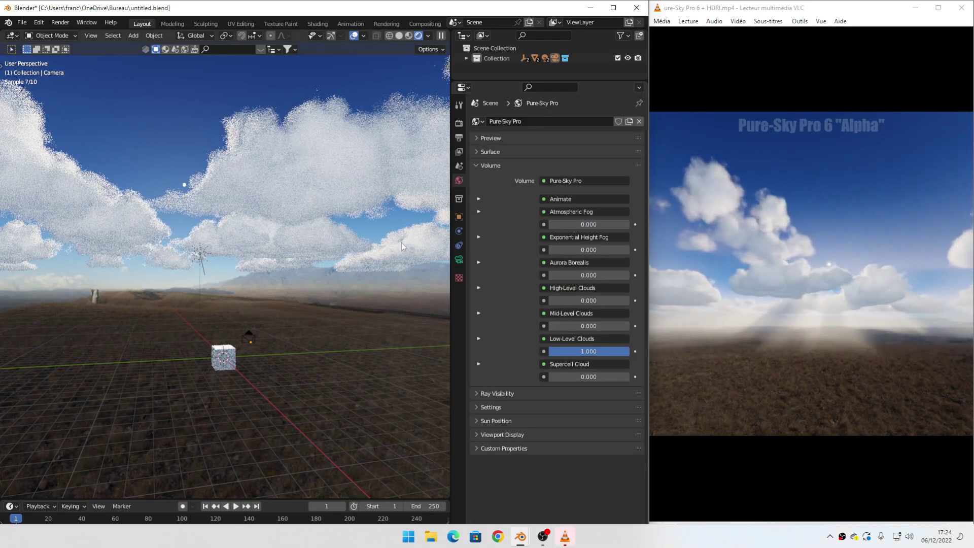
Turn Low-Level Clouds down to 0 and Exponential Height Fog up to 1.00.
key("n")
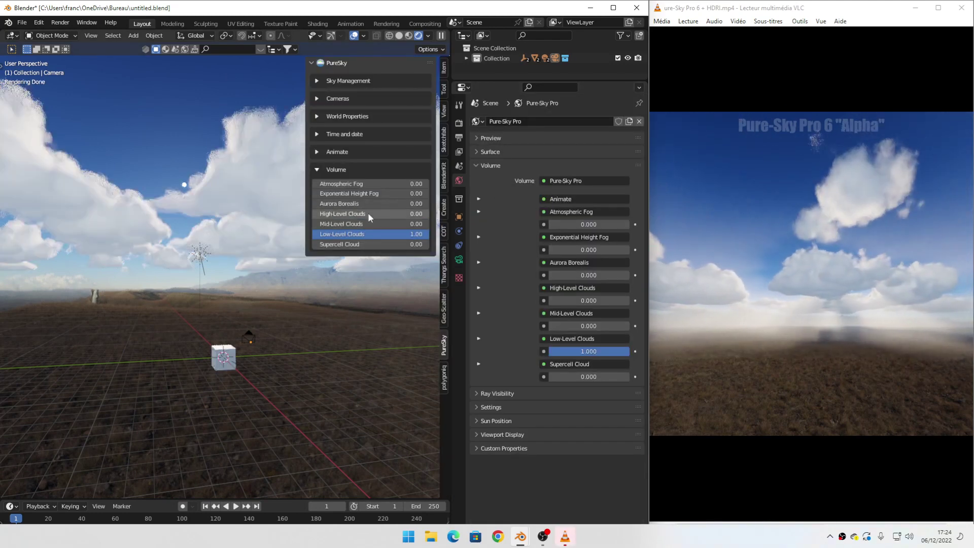
left_click_drag(346, 234, 312, 234)
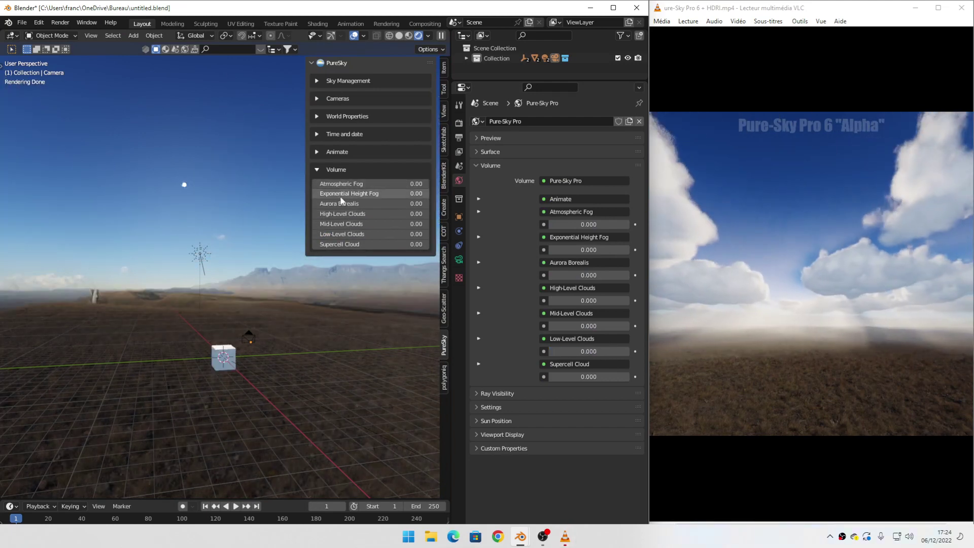
left_click_drag(337, 193, 325, 193)
left_click_drag(396, 193, 407, 193)
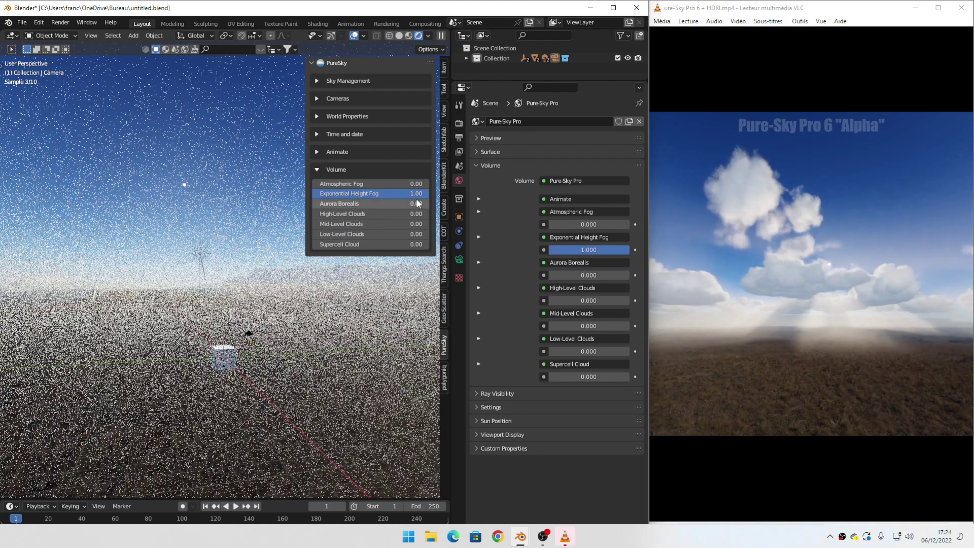
Give the fog Altitude Min 100, Soft 0.19 and Mie Scattering 0.
left_click(479, 237)
scroll(550, 288, "down", 2)
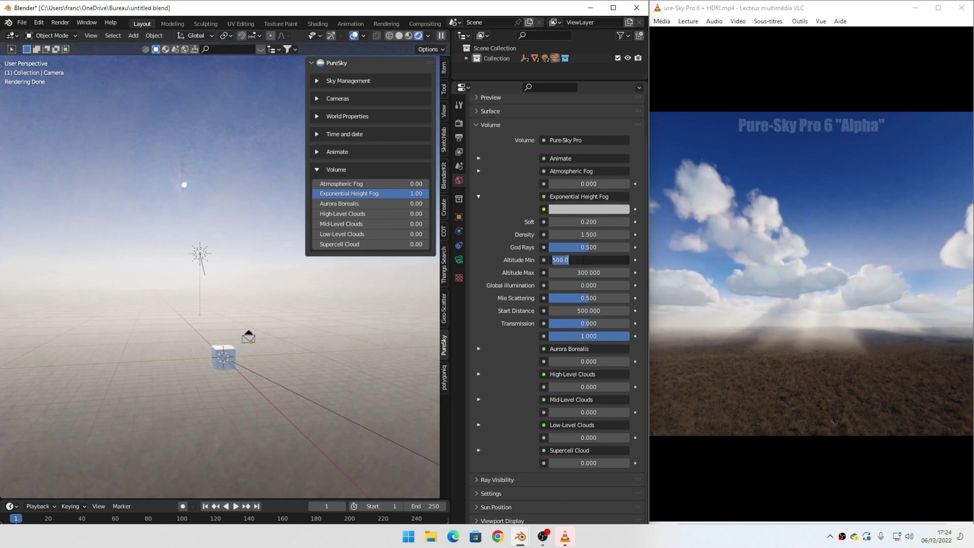
type("100")
key("Return")
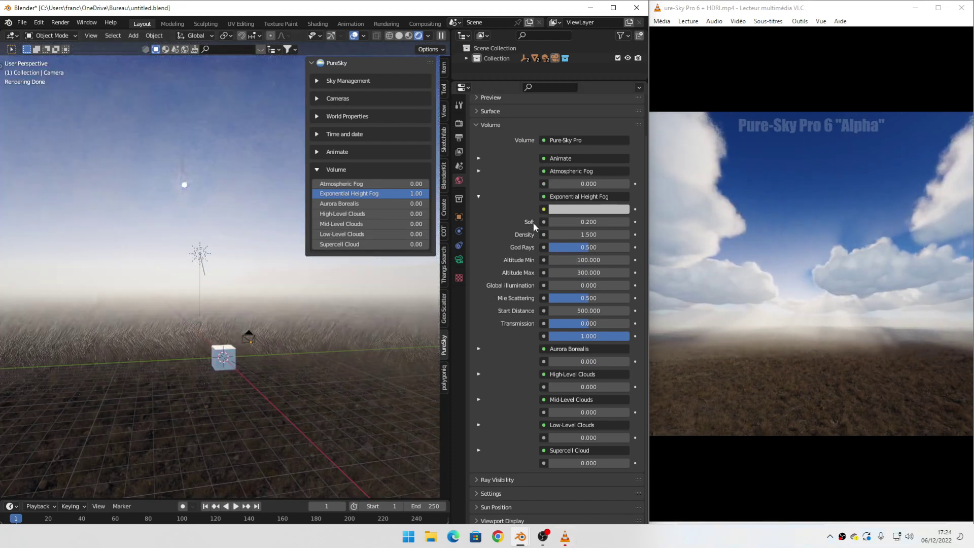
left_click(605, 223)
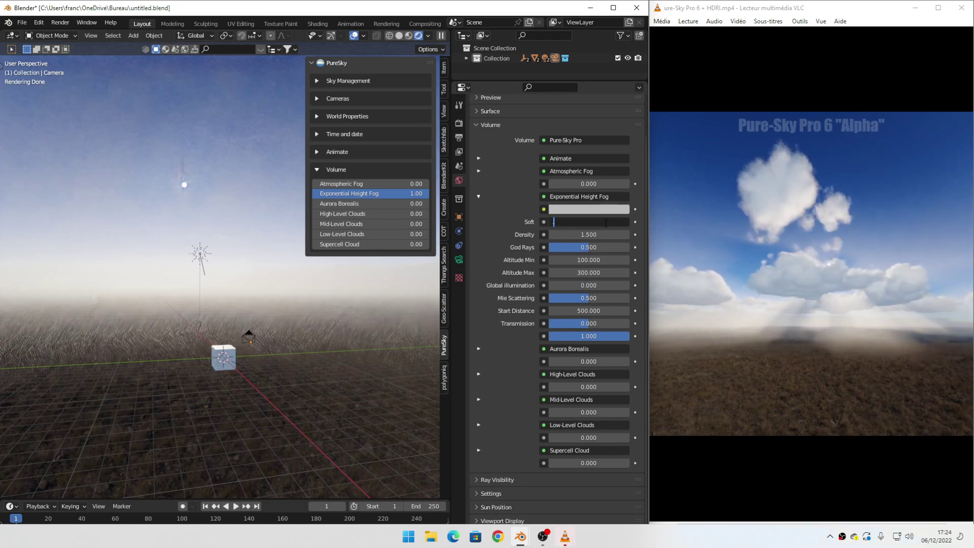
type(".19")
key("Return")
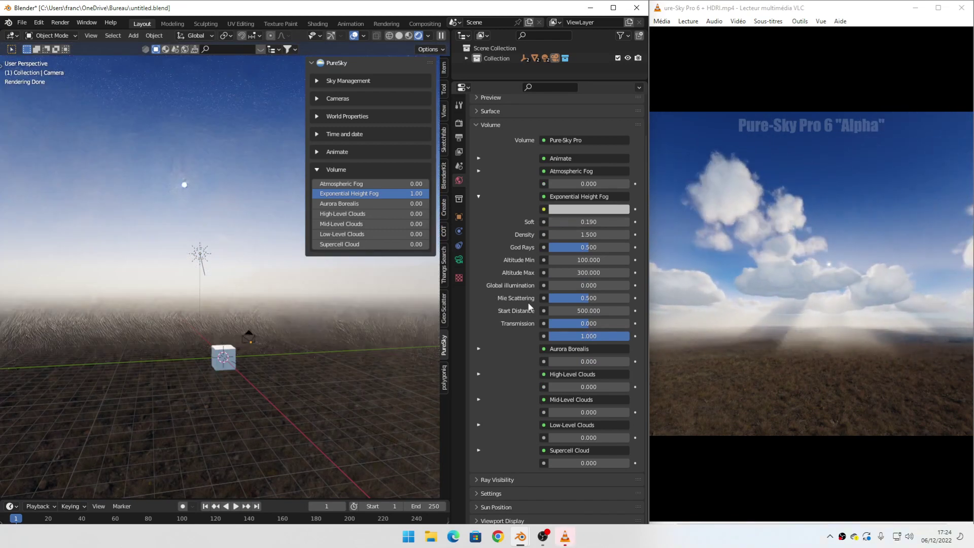
left_click_drag(596, 300, 550, 301)
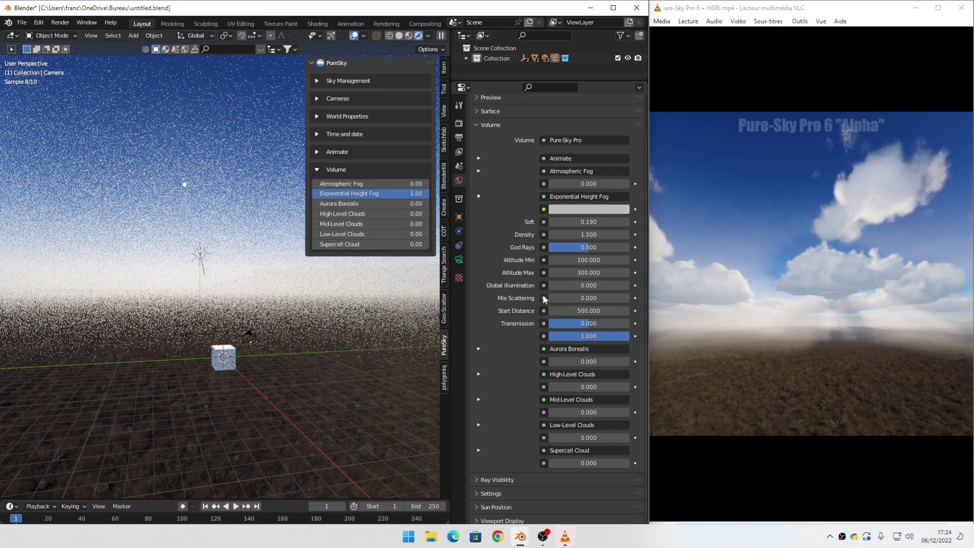
scroll(479, 187, "up", 3)
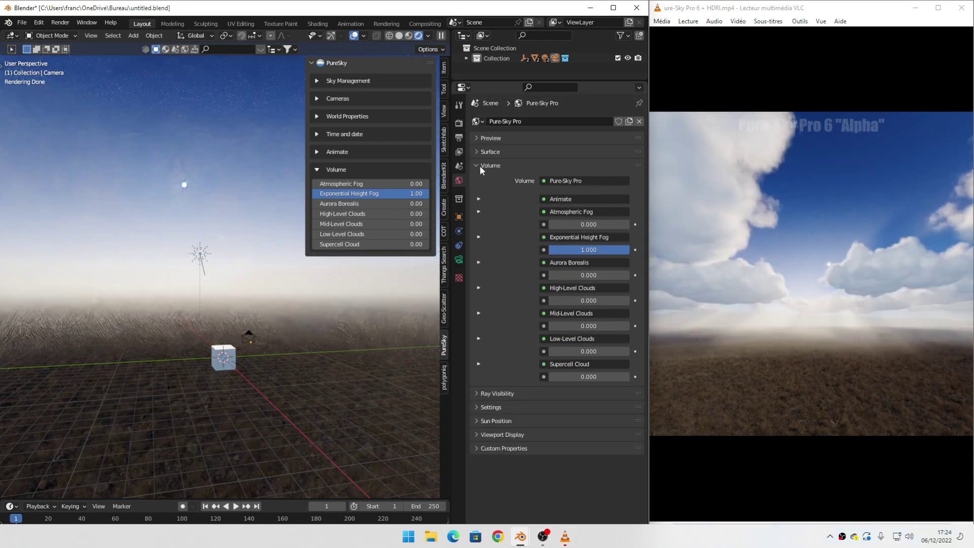
left_click(479, 165)
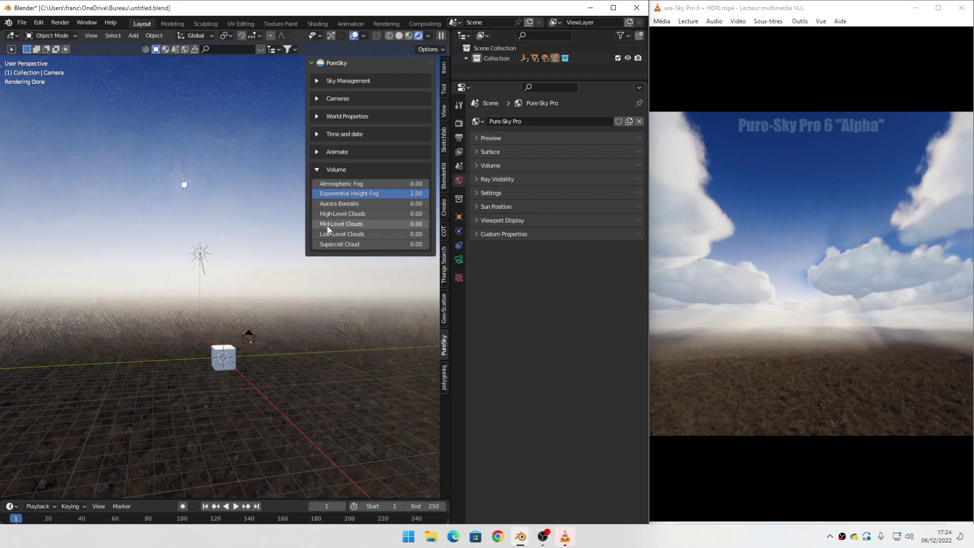
Restore Low-Level Clouds to 1.00 and switch to the camera view.
left_click_drag(370, 234, 386, 234)
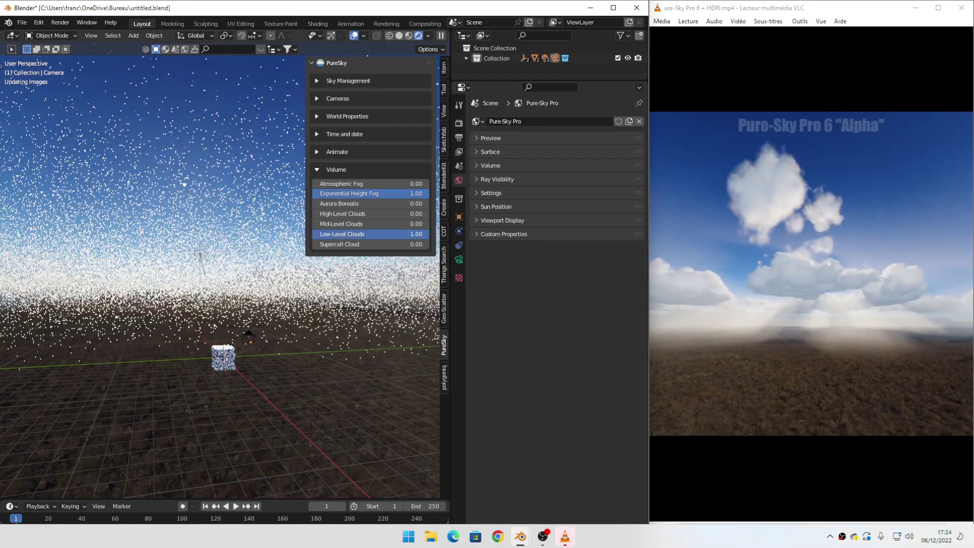
key("n")
middle_click_drag(228, 284, 361, 201)
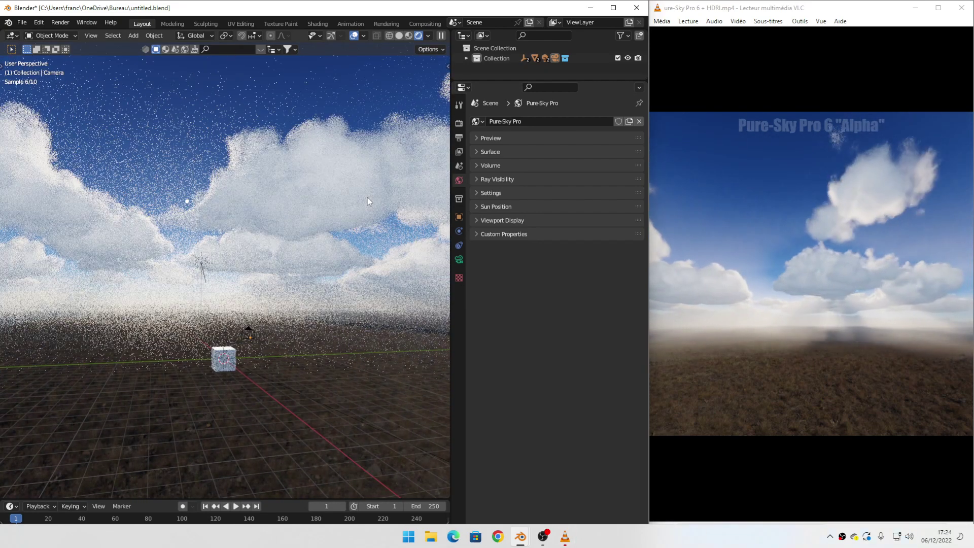
key("KP_0")
Set the output resolution to a square 200 × 200 px.
scroll(268, 340, "up", 5)
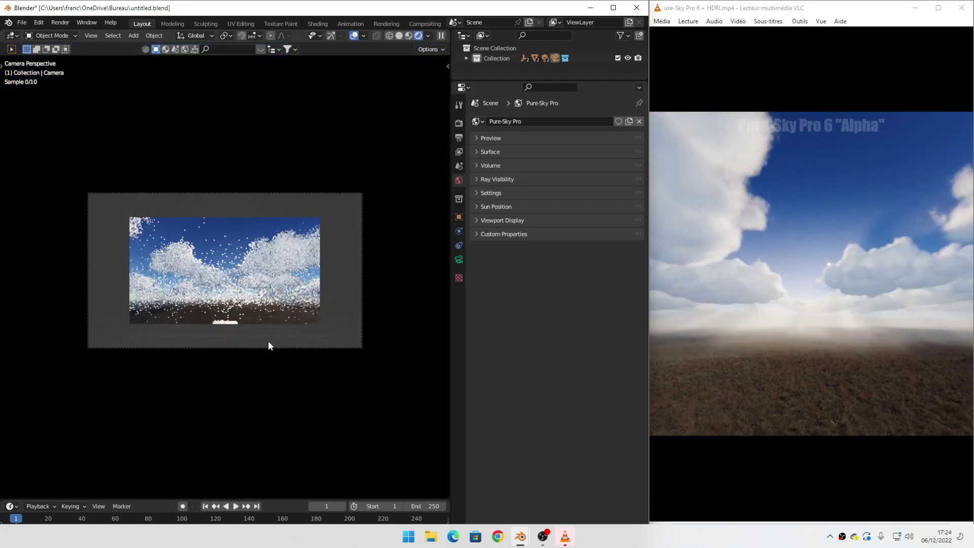
left_click(459, 137)
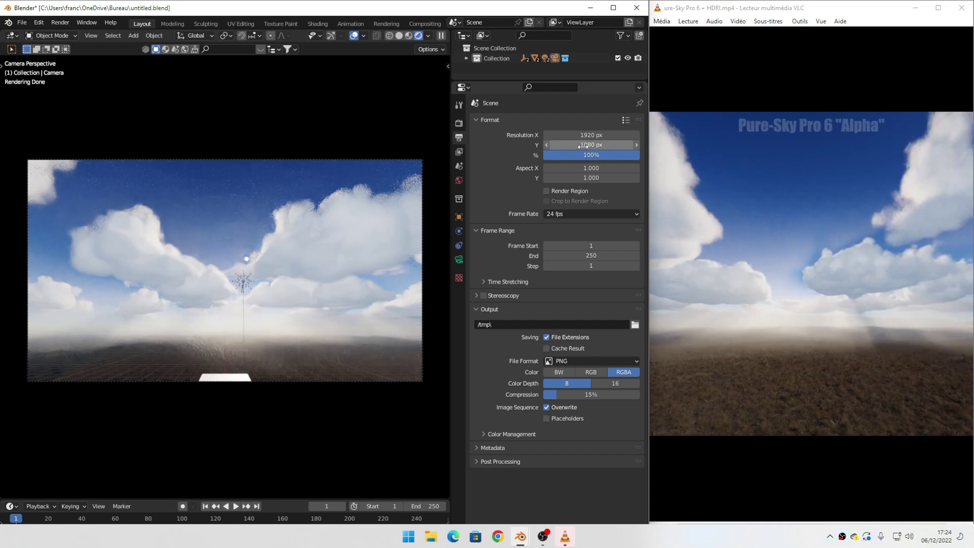
left_click_drag(581, 146, 584, 135)
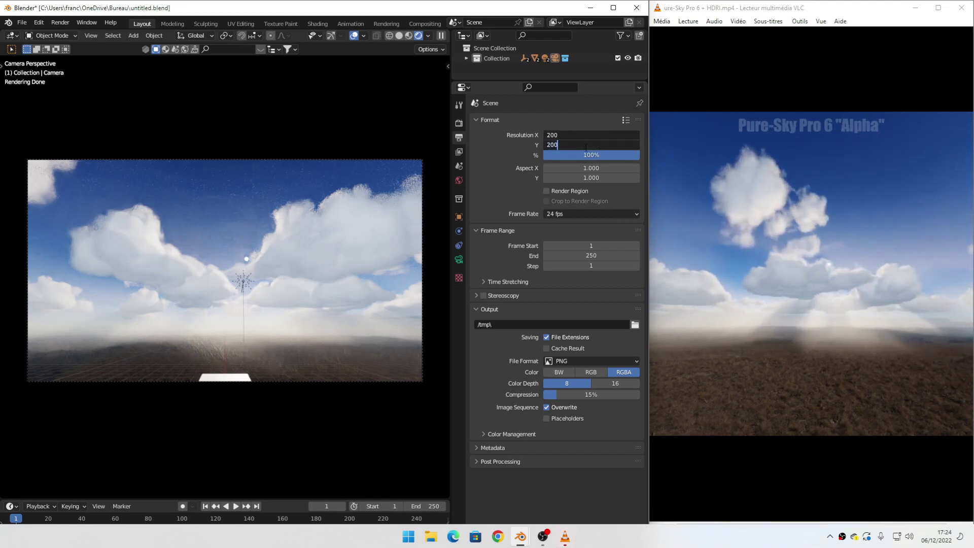
type("200")
key("Return")
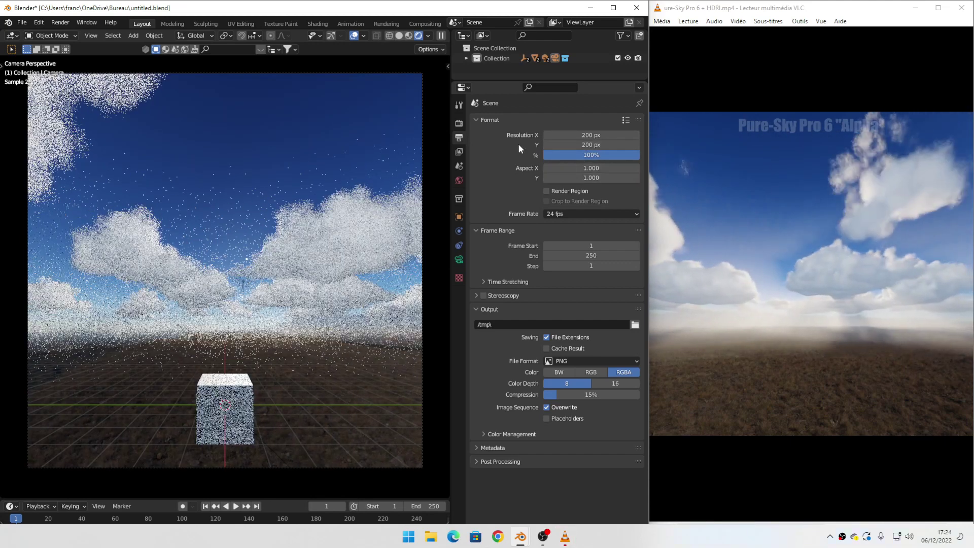
Move the Pure-Sky Pro collection out of Collection to the Scene Collection root.
left_click_drag(503, 82, 503, 136)
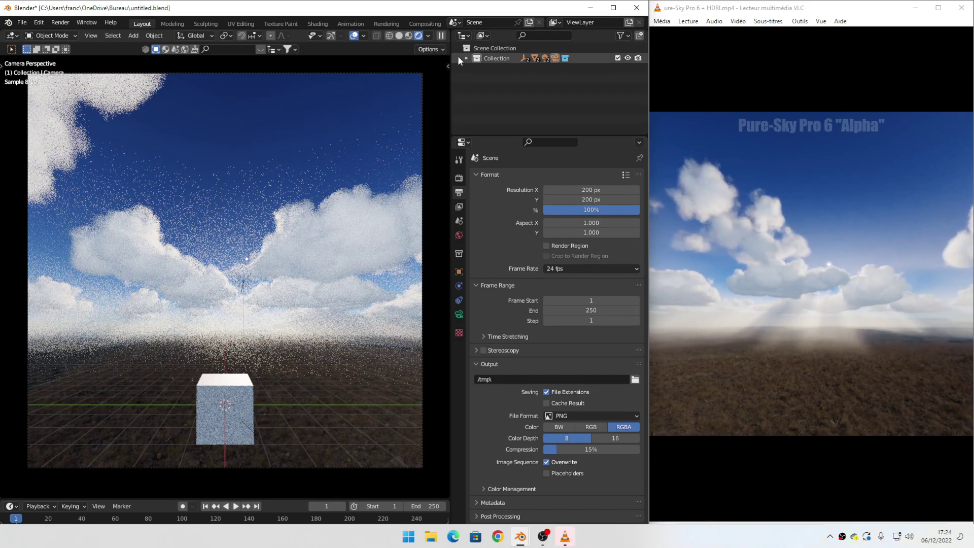
left_click(466, 59)
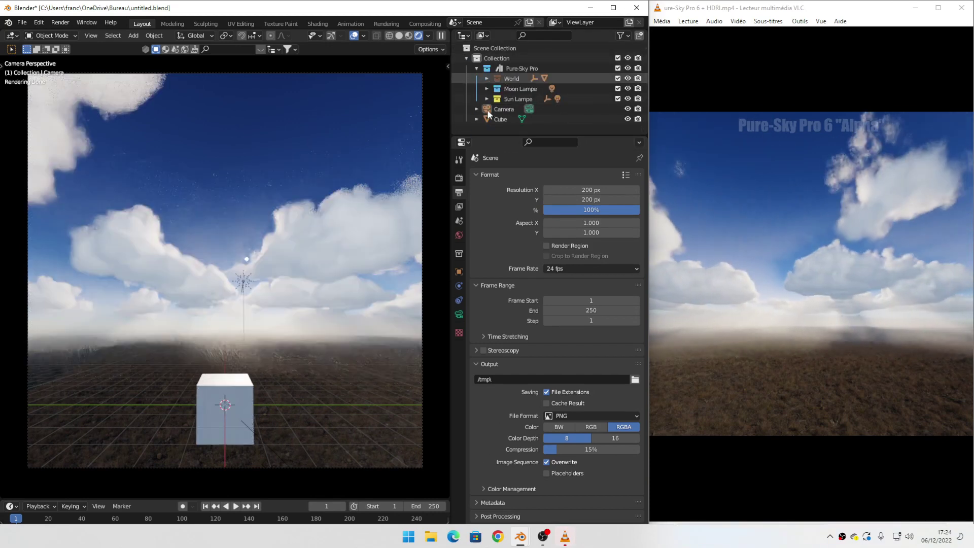
left_click(476, 68)
left_click_drag(502, 68, 513, 89)
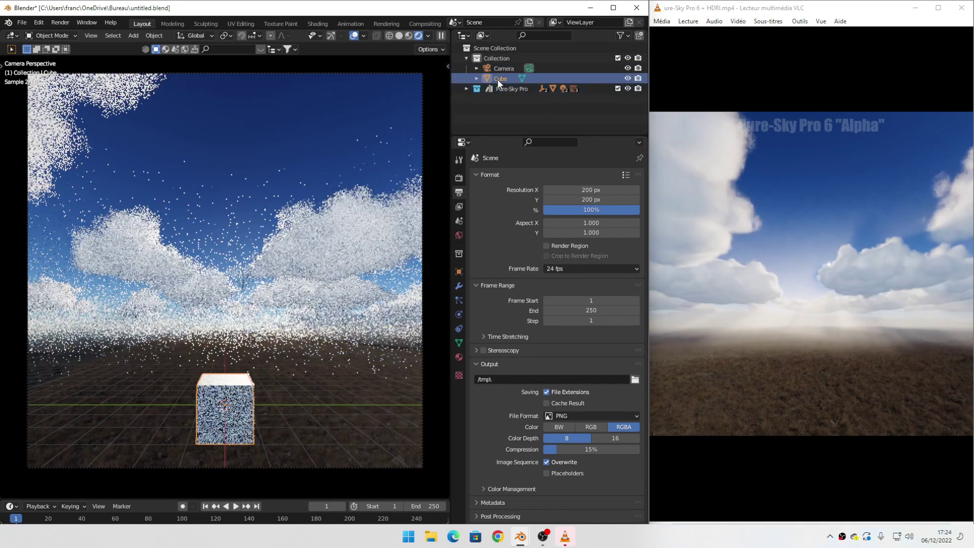
Delete the Cube, collapse Collection, and show the PureSky add-on sidebar.
right_click(500, 79)
left_click(469, 55)
left_click(467, 58)
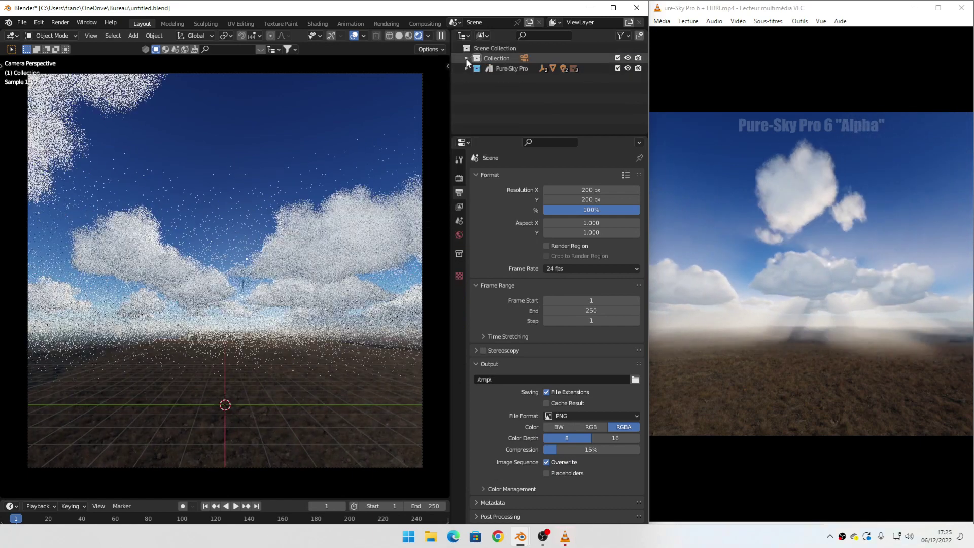
left_click_drag(494, 136, 494, 94)
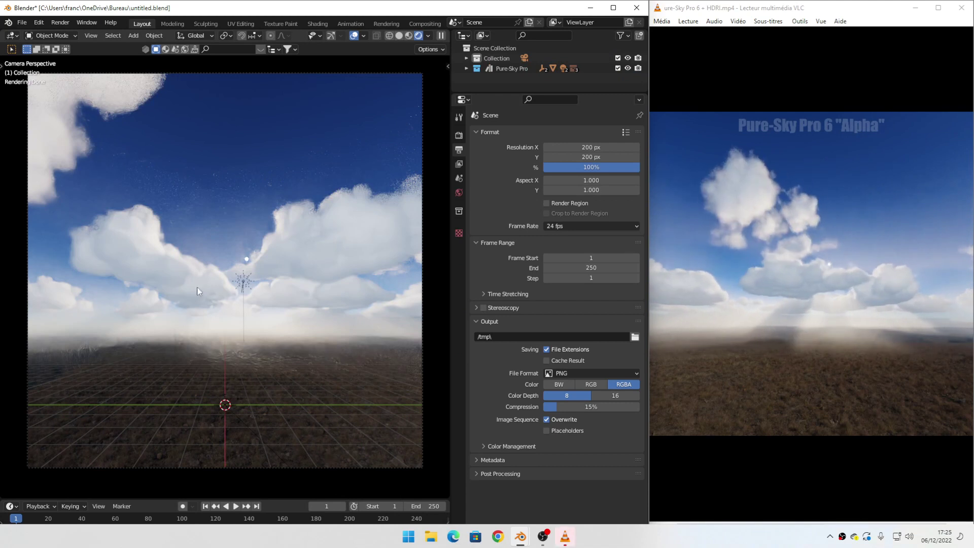
key("n")
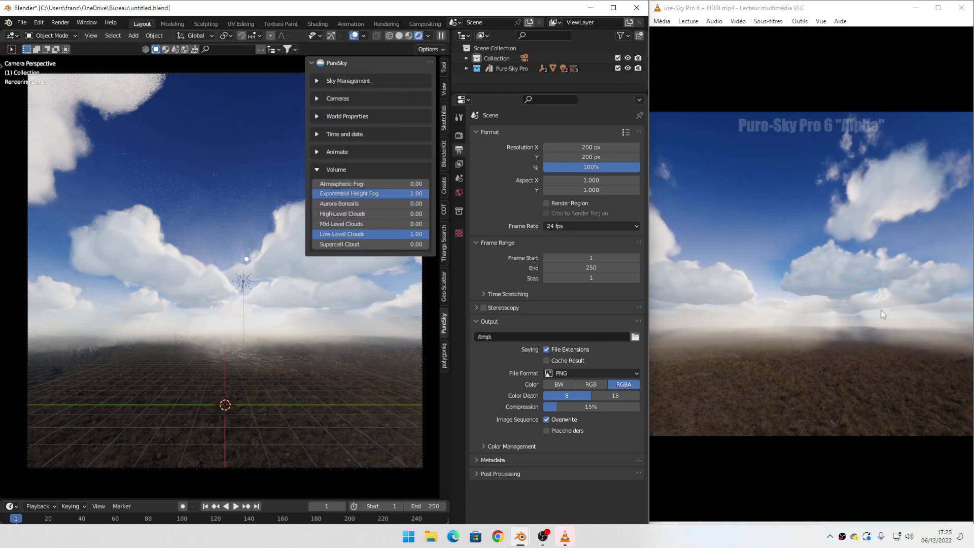
In the Animate section, set Wind Direction to 15.7 and Clouds Seed to 5.1.
left_click(317, 169)
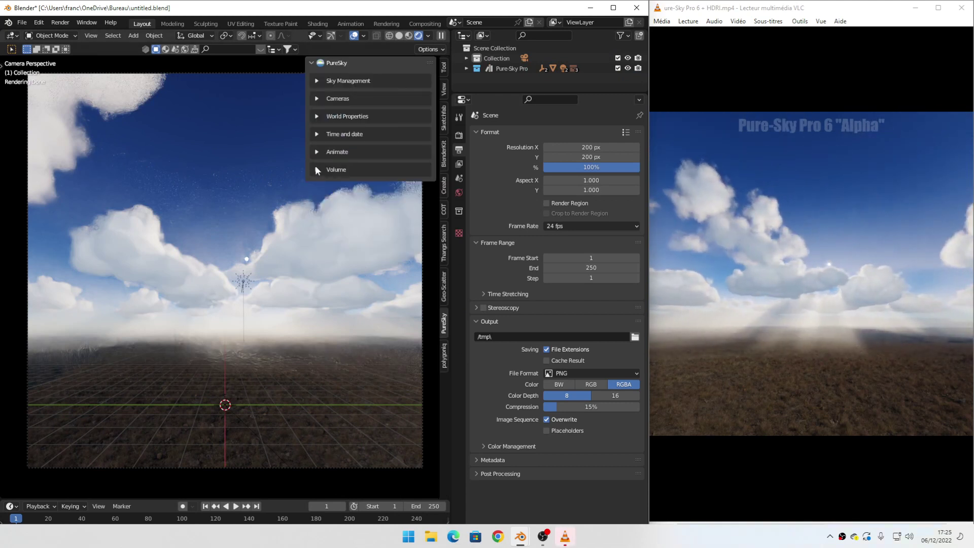
left_click(317, 170)
left_click(316, 169)
left_click(315, 152)
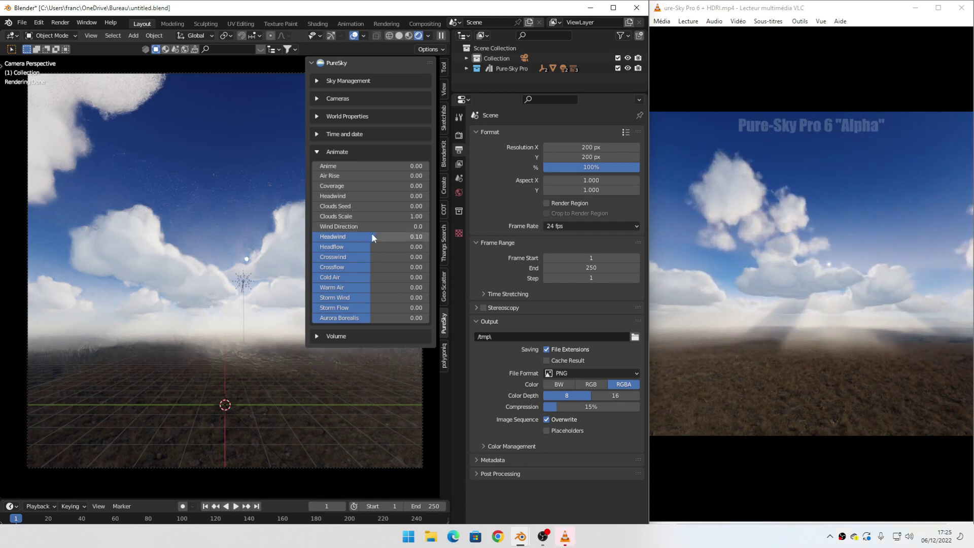
left_click(400, 223)
type("15.7")
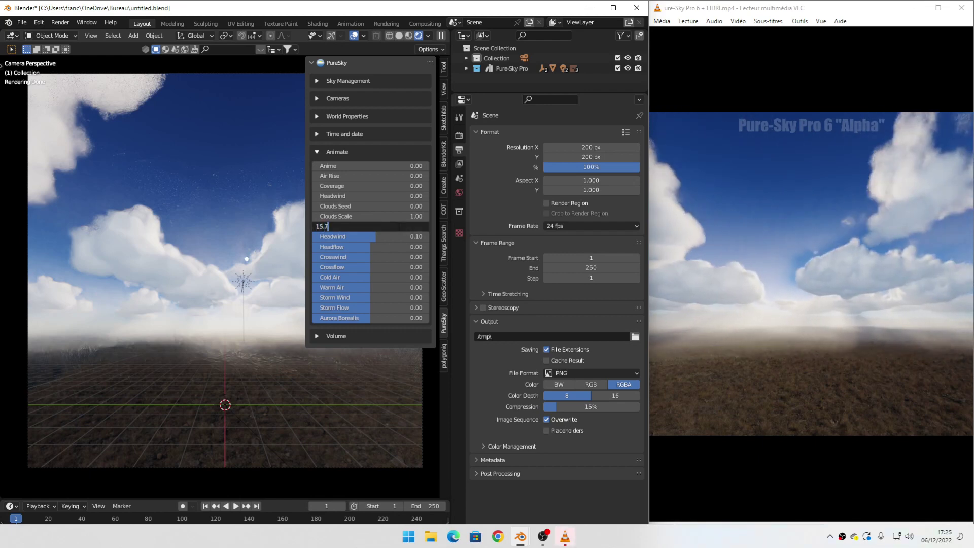
key("Return")
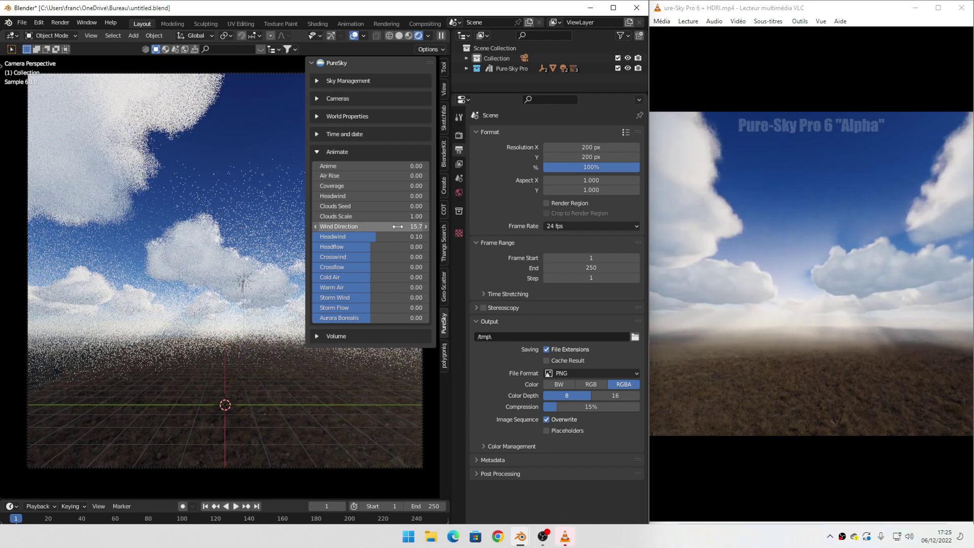
left_click(386, 205)
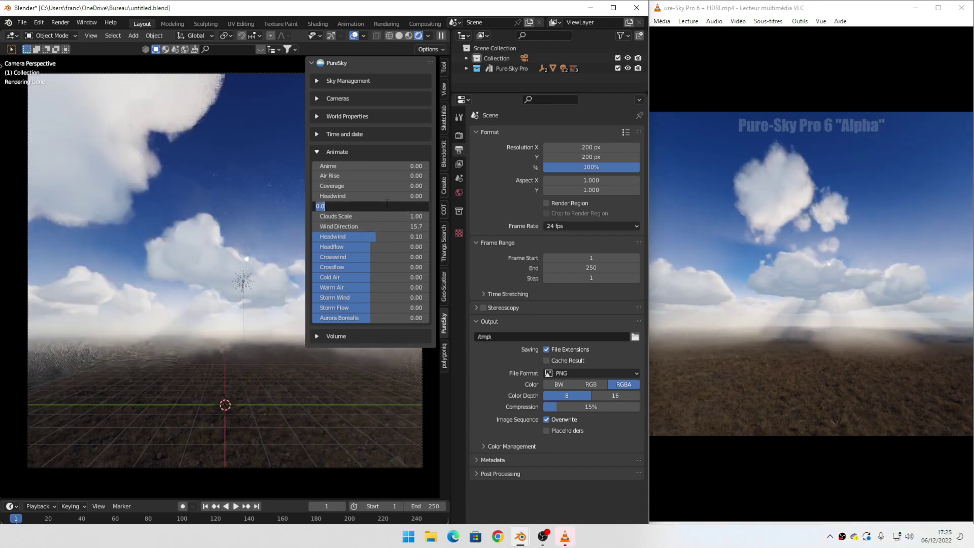
type("5.1")
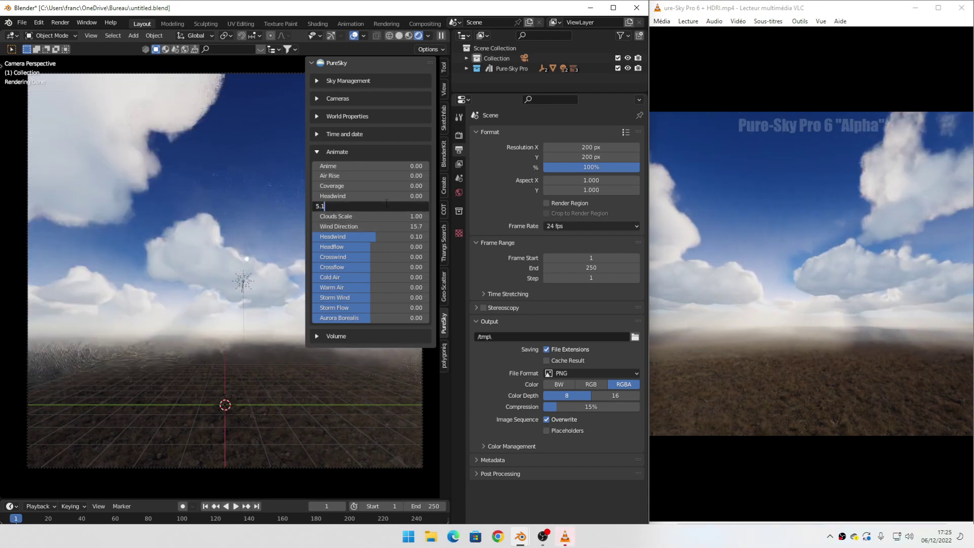
key("Return")
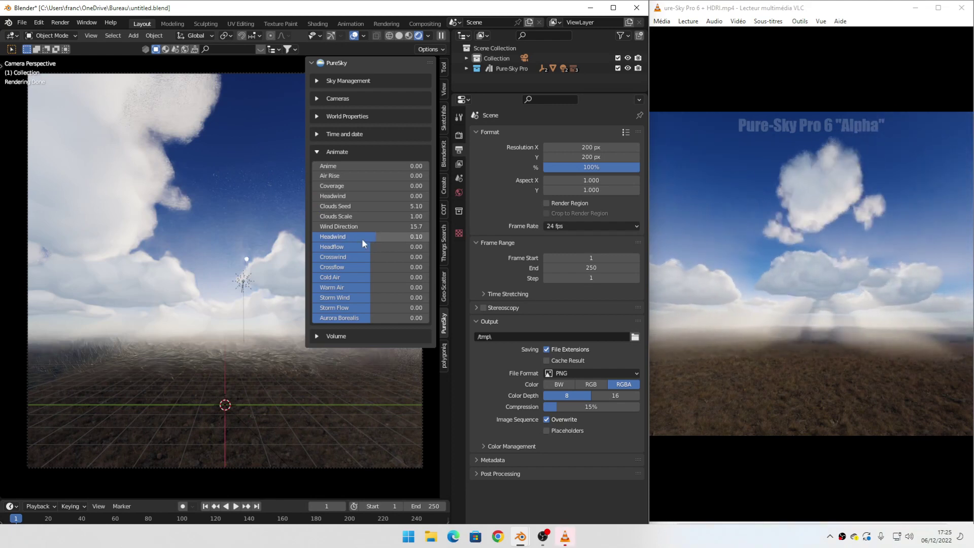
Scrub the timeline to preview the moving clouds, then hide viewport overlays.
left_click_drag(302, 501, 302, 467)
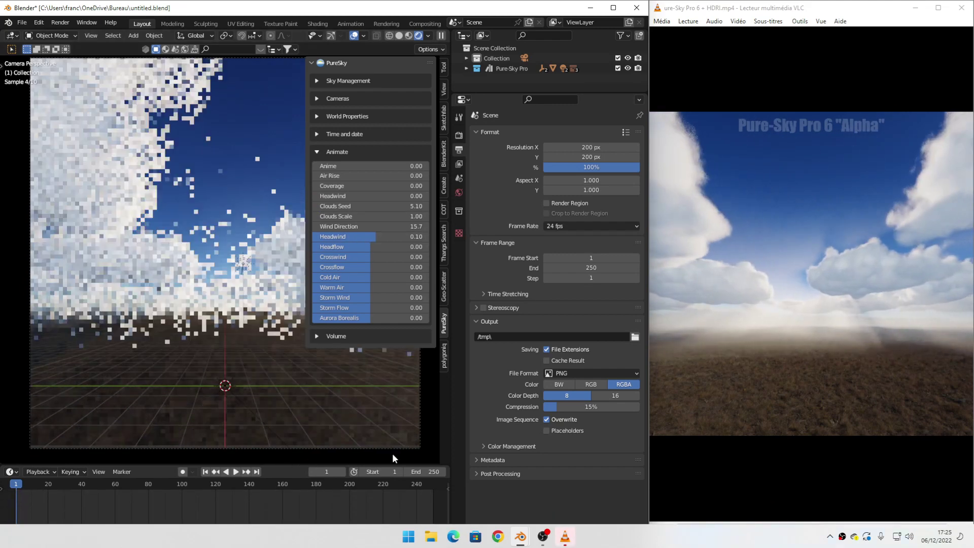
left_click_drag(19, 506, 194, 494)
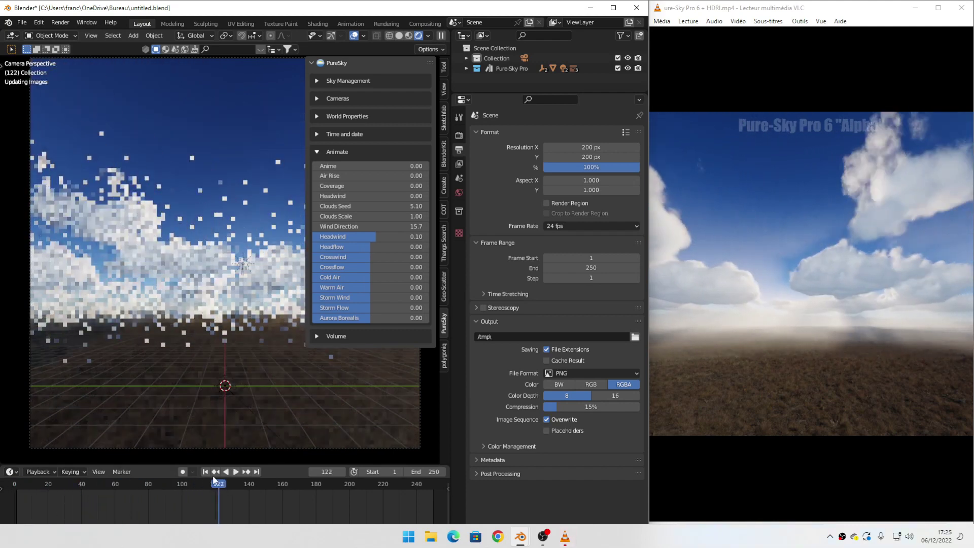
key("Escape")
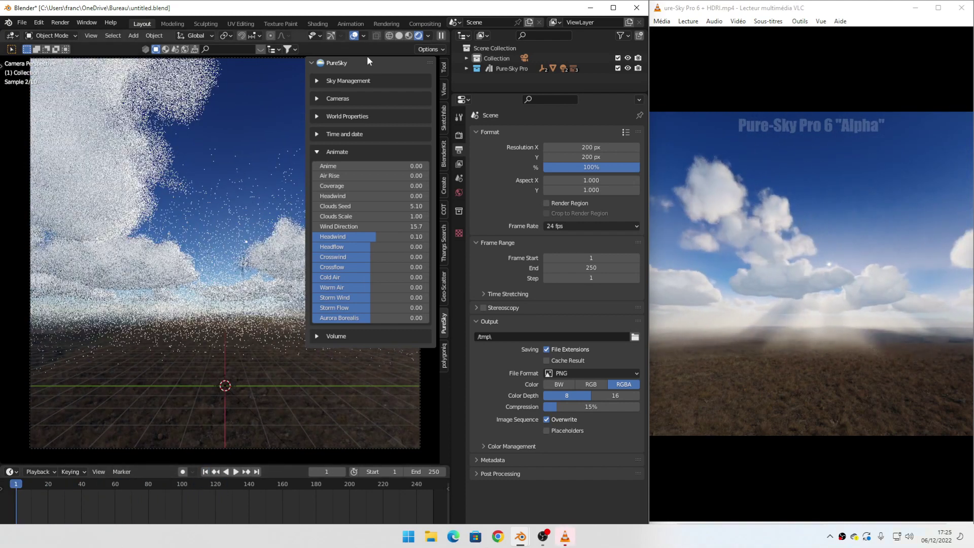
key("shift+alt+z")
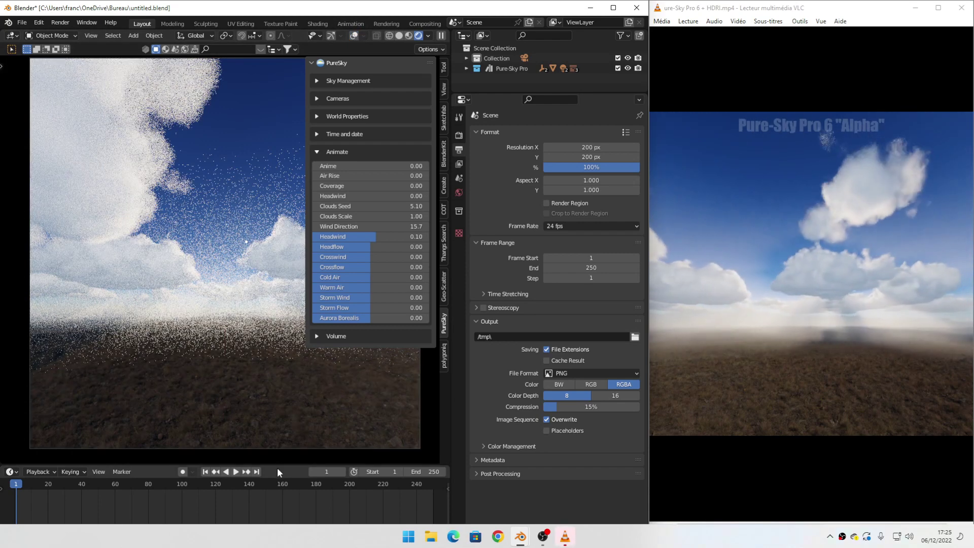
Expand the PureSky World Properties section and switch the viewport to solid shading.
left_click(322, 151)
left_click(318, 135)
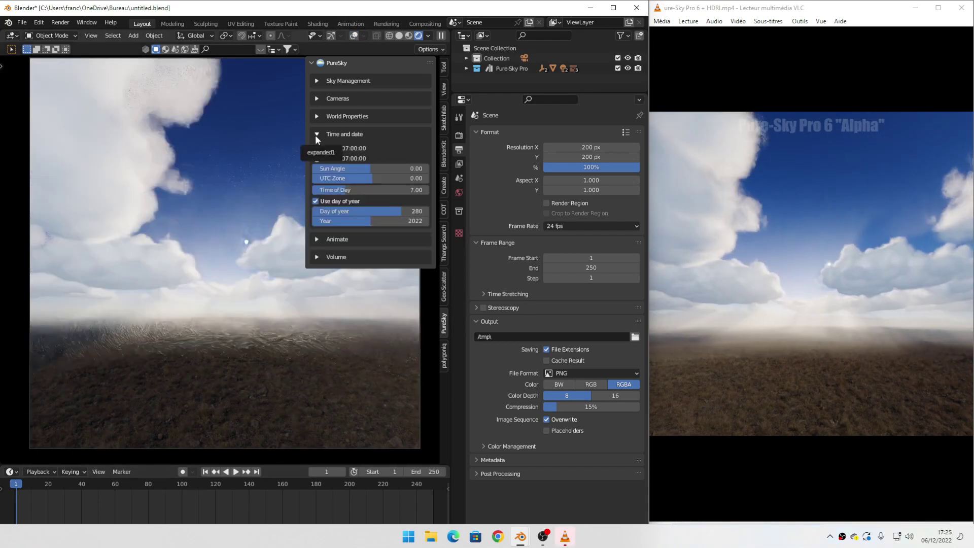
left_click(315, 135)
left_click(317, 117)
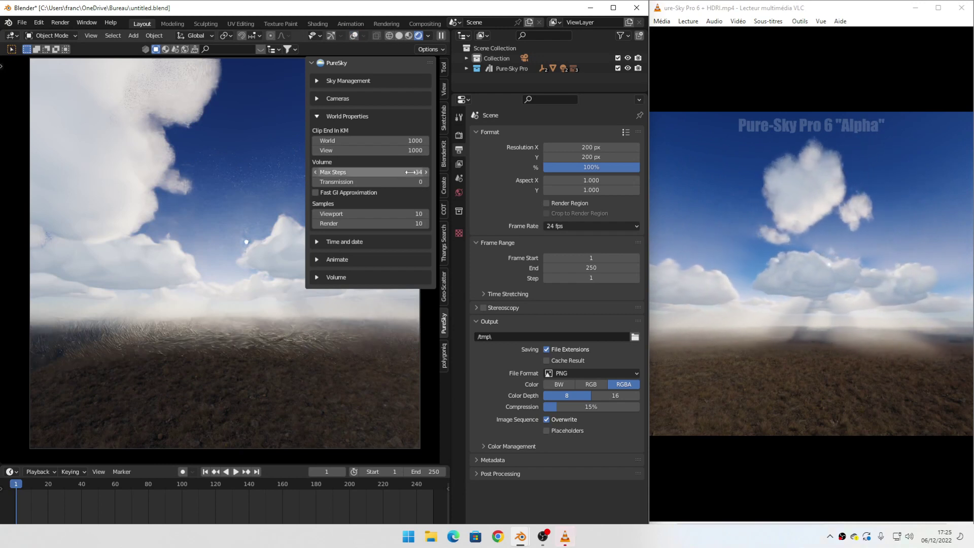
left_click(398, 35)
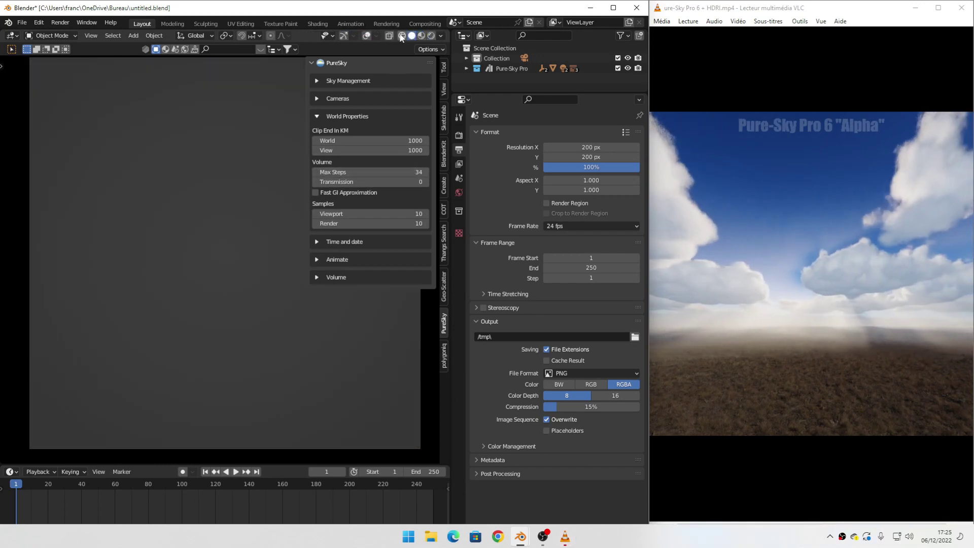
Set Pure-Sky Render samples to 20 and volume Max Steps to 54, then collapse World Properties.
double_click(371, 223)
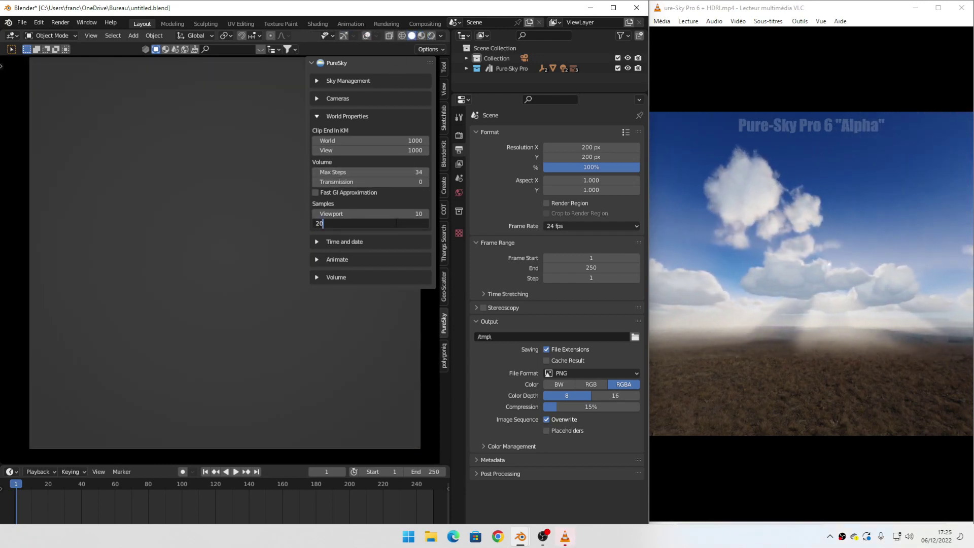
type("20")
key("Return")
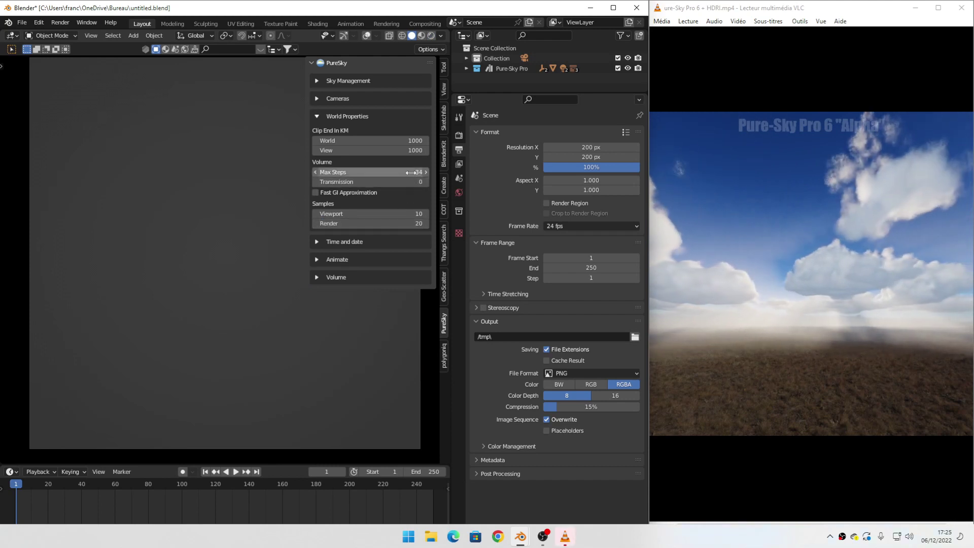
double_click(410, 172)
type("5")
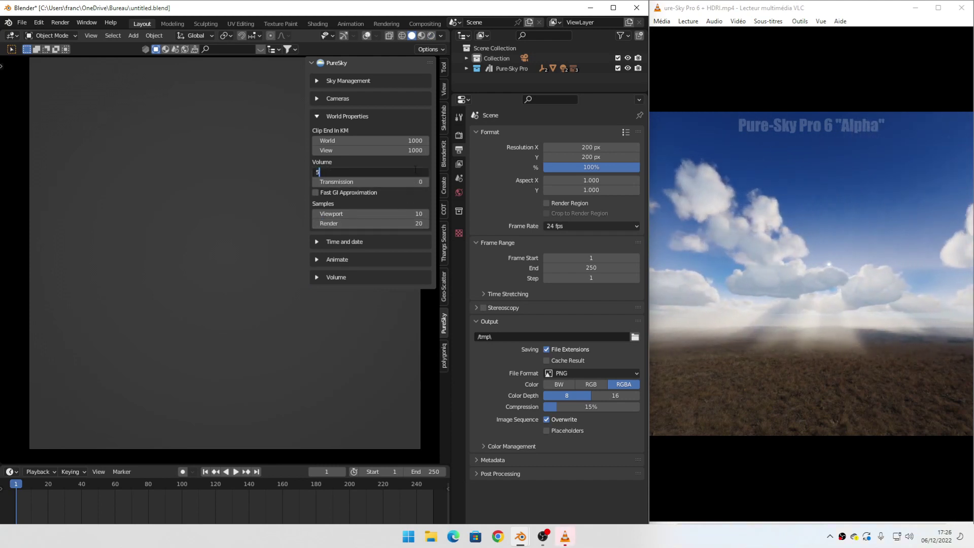
type("4")
key("Return")
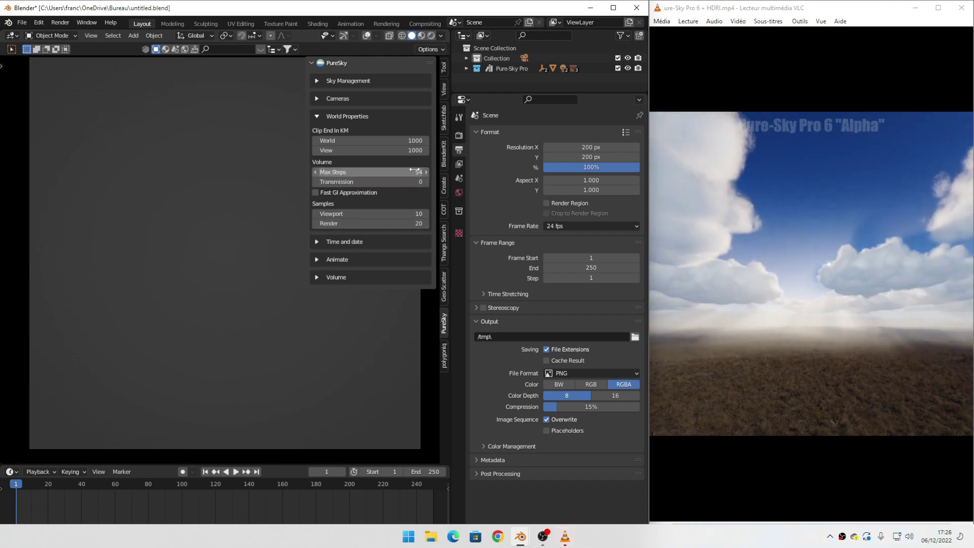
left_click(317, 117)
Hide the PureSky sidebar and collapse the Format, Frame Range and Output sections.
key("n")
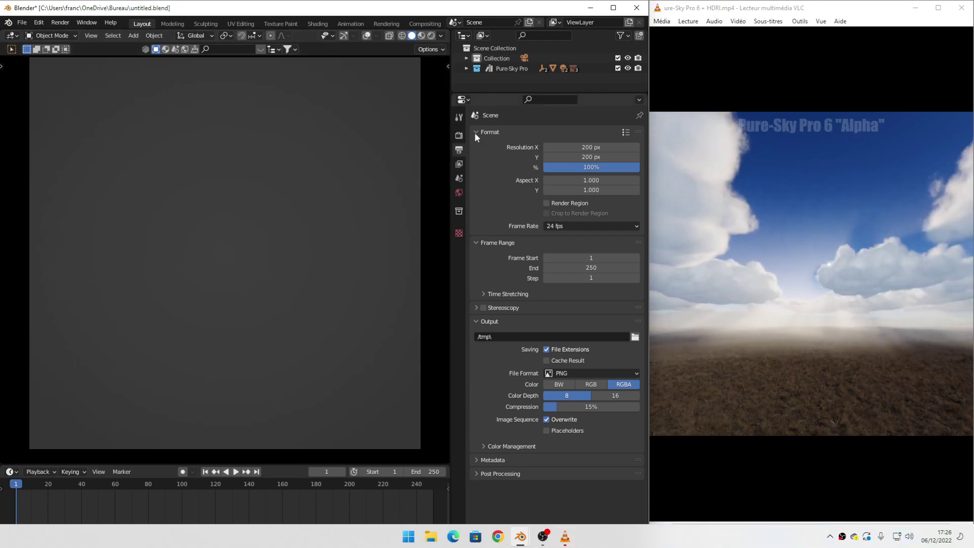
left_click(476, 132)
left_click(477, 145)
left_click(476, 176)
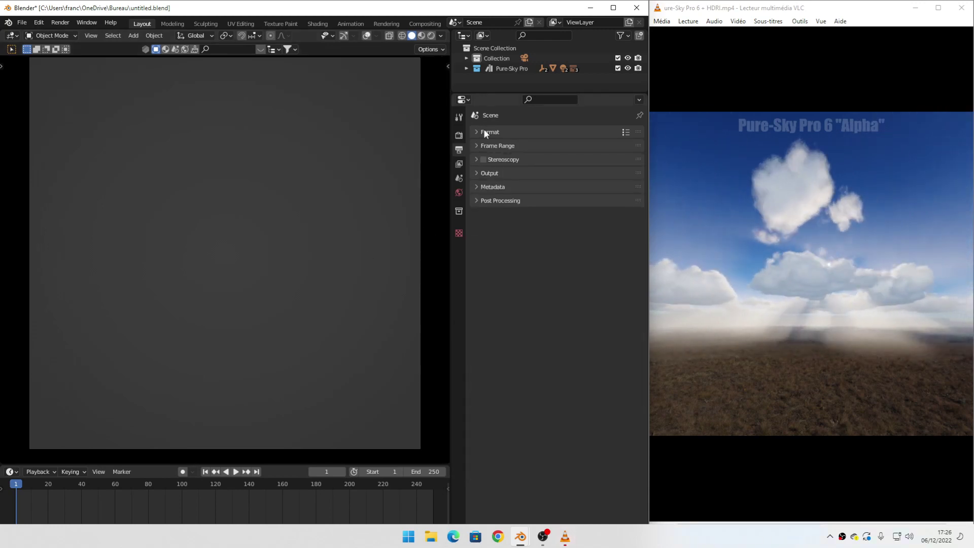
Set Resolution X and Y together to 2000 px in the Format section.
left_click(483, 130)
left_click_drag(590, 157, 590, 149)
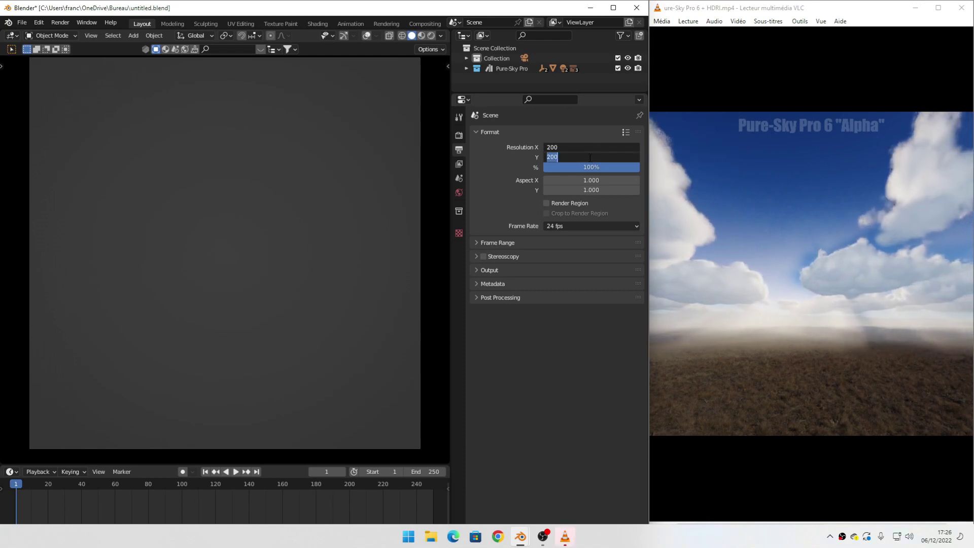
type("2000")
key("Return")
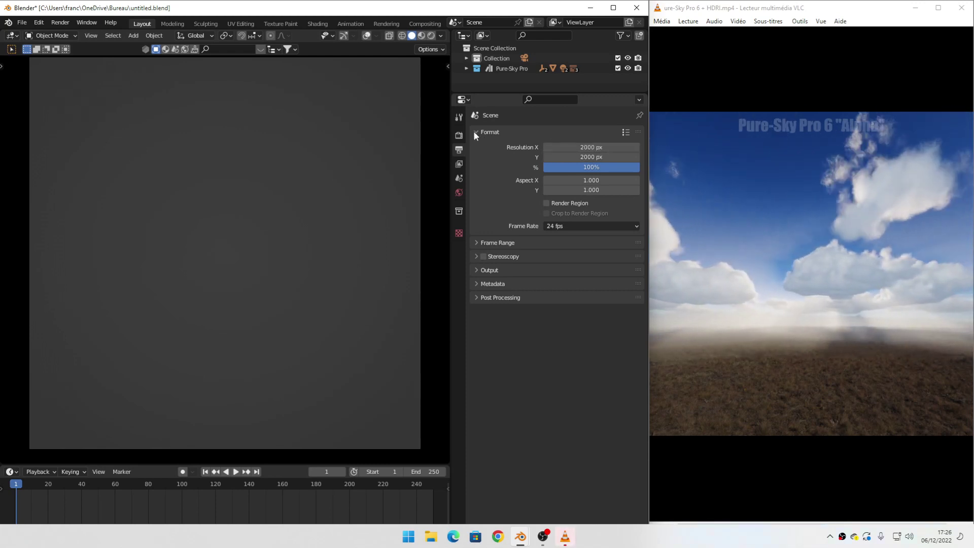
left_click(475, 132)
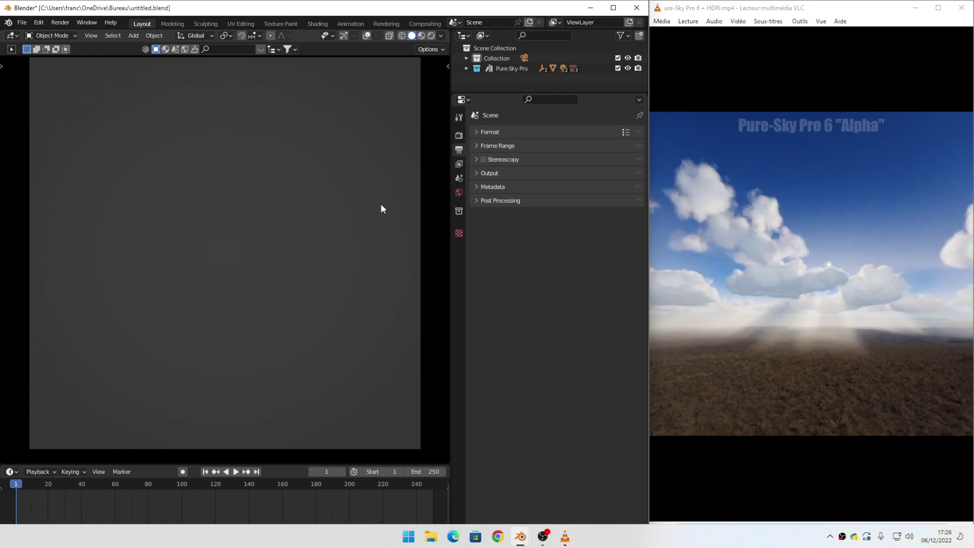
Preview the sky in rendered shading, check PureSky Volume and Animate settings, then return to solid shading.
left_click(430, 35)
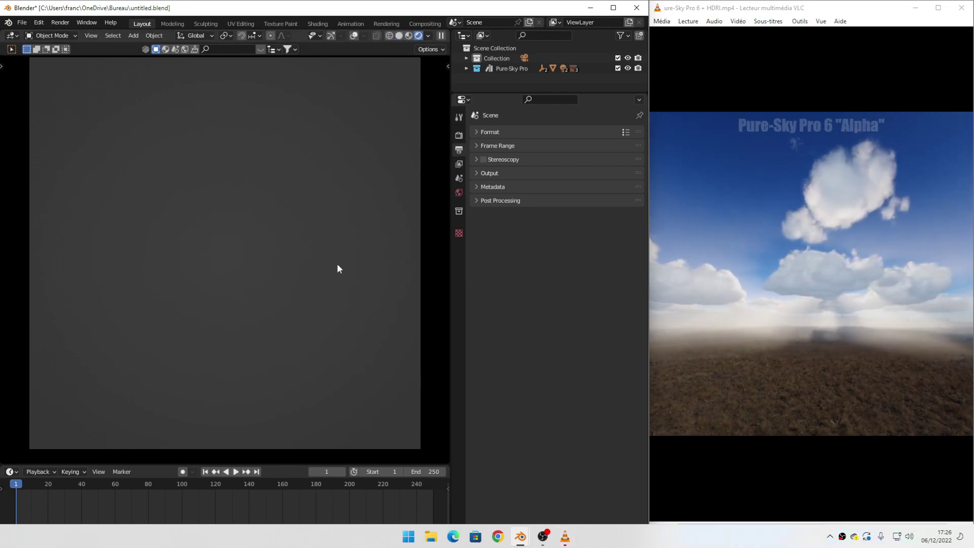
key("n")
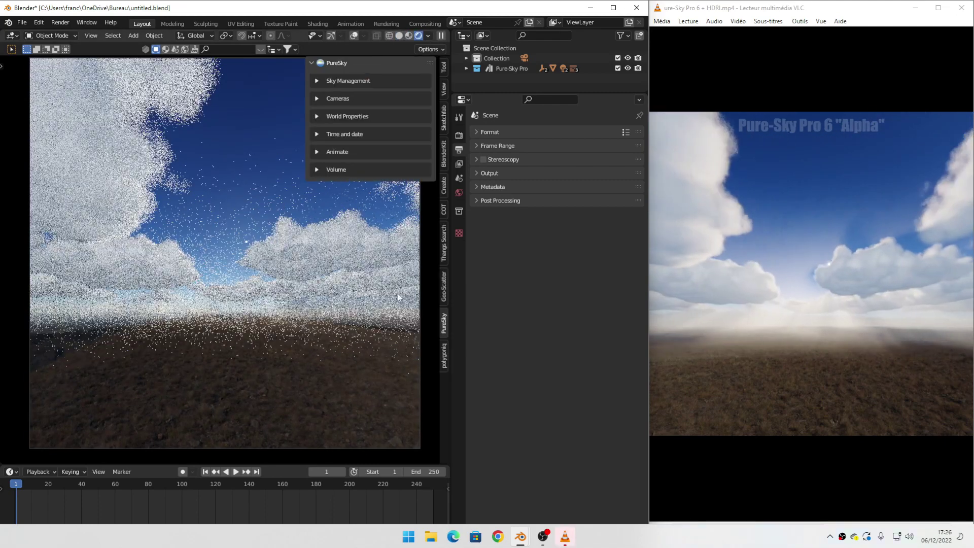
left_click(318, 170)
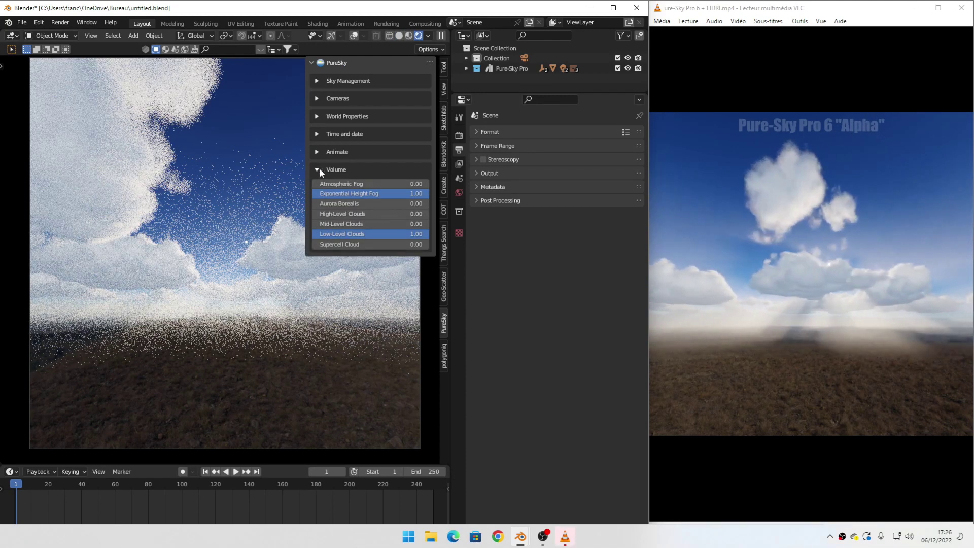
left_click(319, 169)
left_click(318, 151)
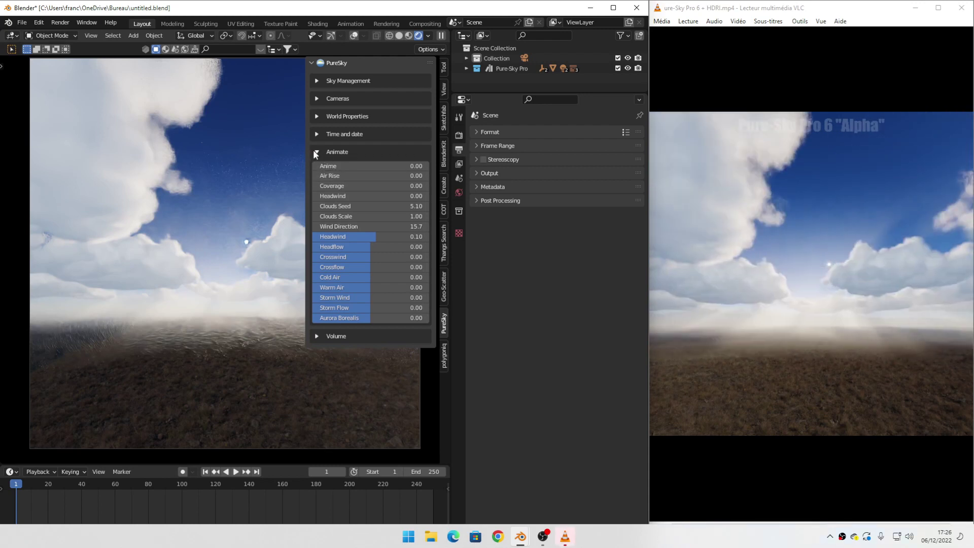
left_click(316, 152)
key("n")
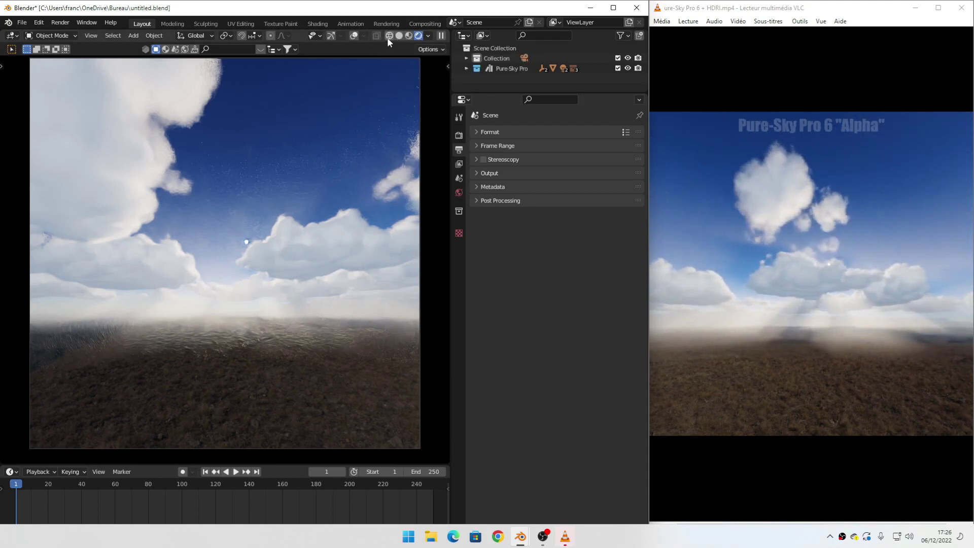
left_click(399, 35)
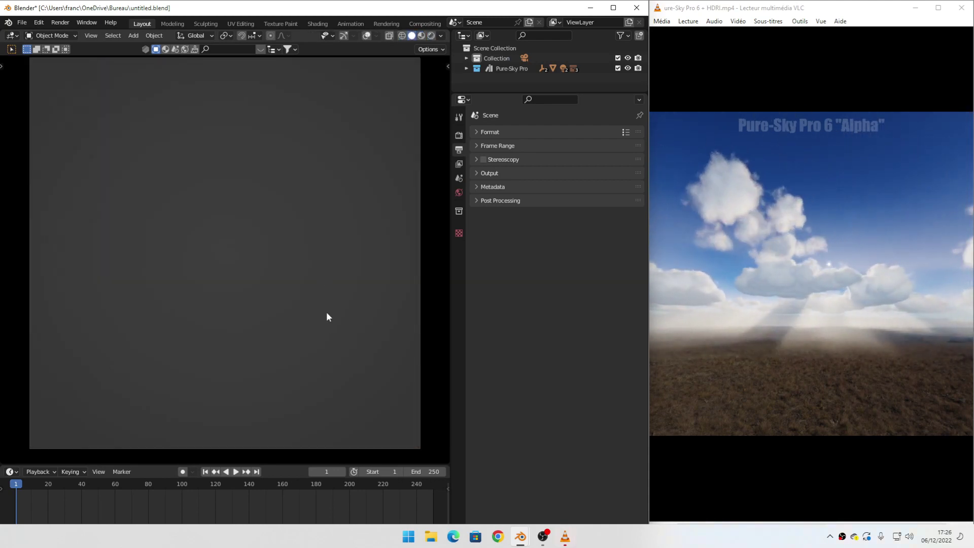
Render frame 1 of the cloudy sky and watch it finish denoising in the Render window.
key("n")
key("n")
key("F12")
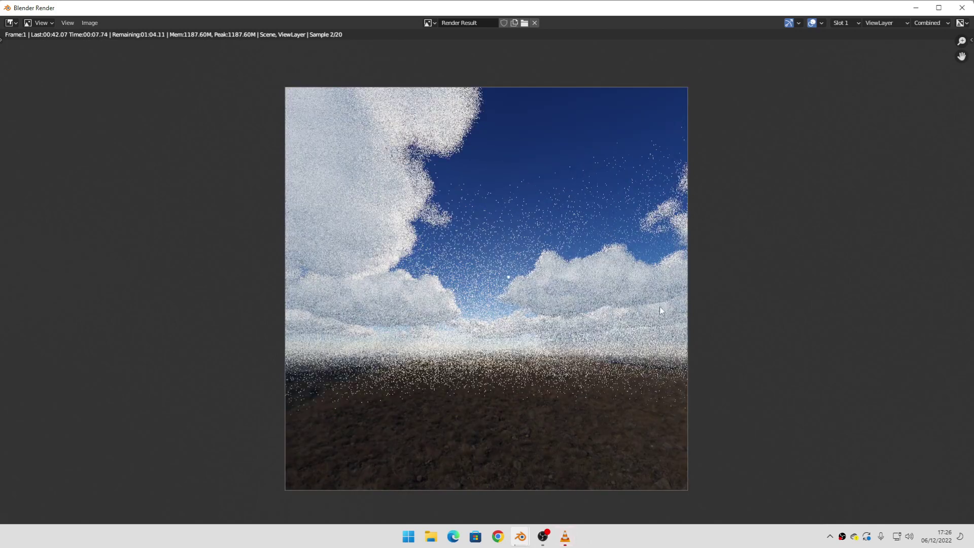
scroll(670, 317, "down", 1)
scroll(662, 329, "up", 2)
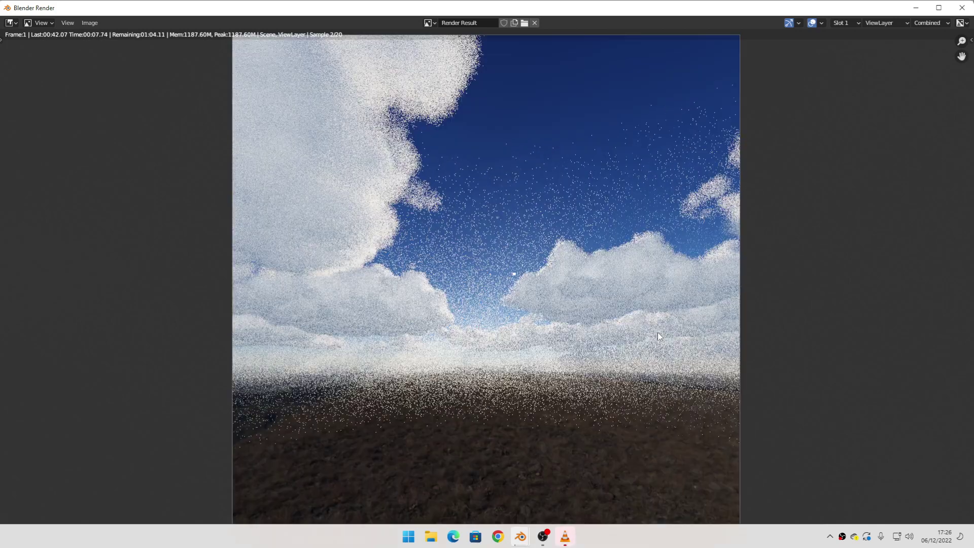
scroll(647, 348, "down", 1)
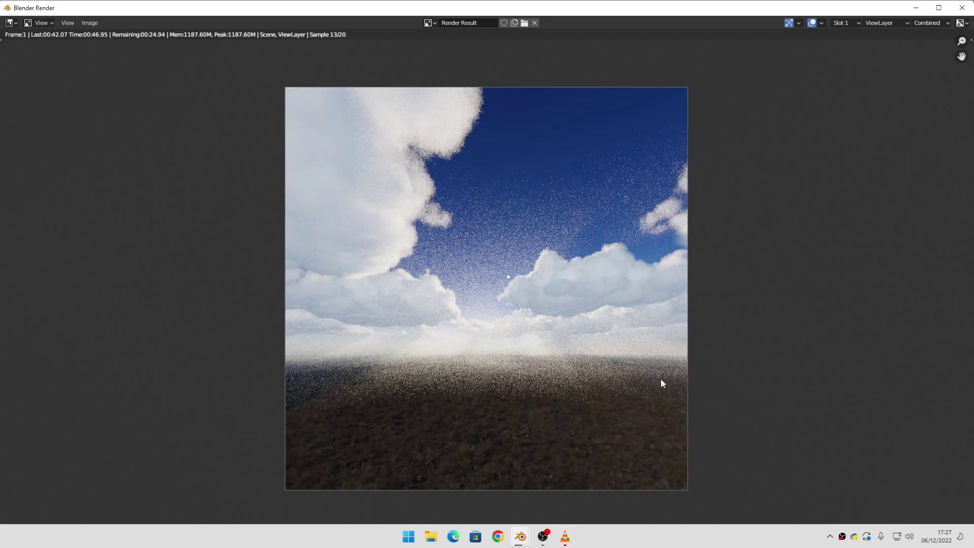
middle_click_drag(663, 381, 609, 357)
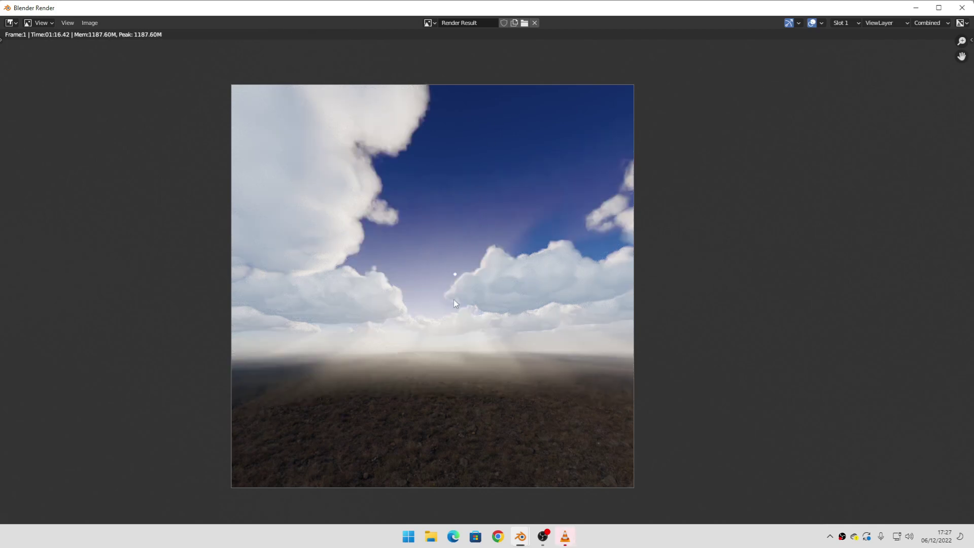
scroll(400, 361, "down", 1)
scroll(400, 362, "up", 1)
scroll(402, 364, "up", 1)
scroll(402, 363, "down", 1)
Close the render window and set final render denoising to OptiX with Albedo passes.
left_click(961, 12)
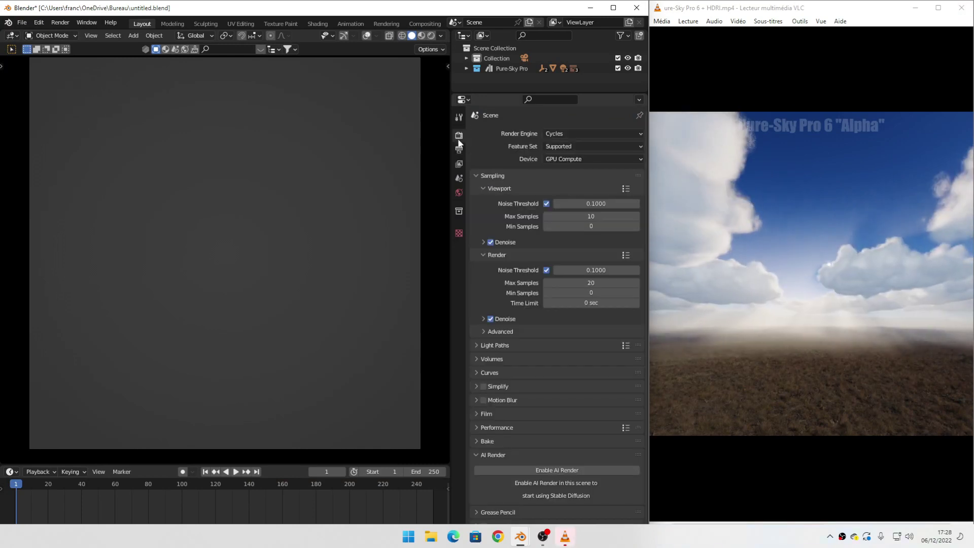
left_click(479, 318)
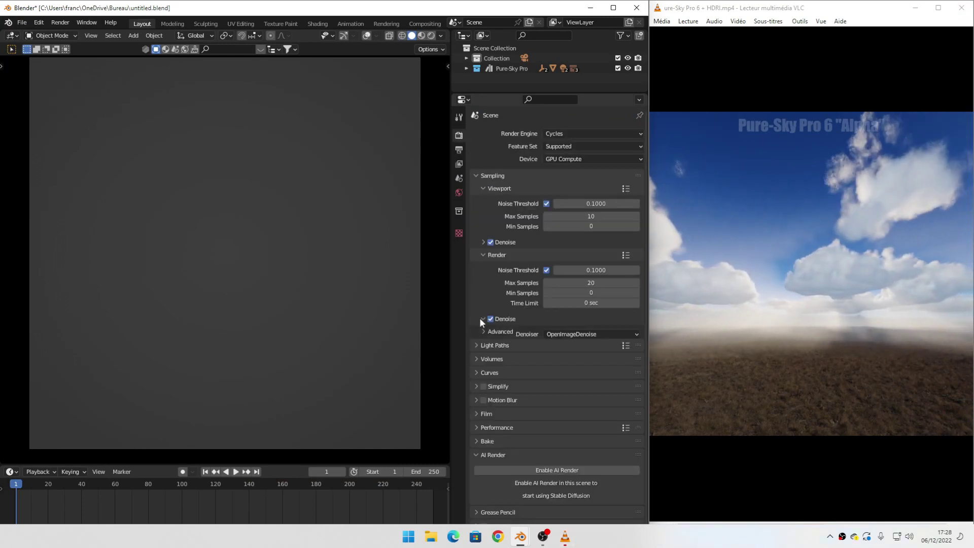
left_click(563, 334)
left_click(547, 357)
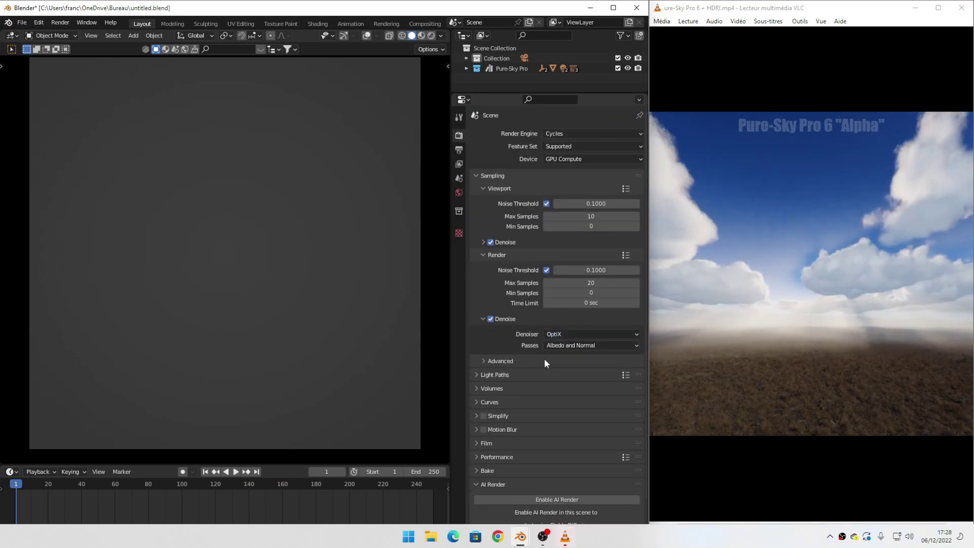
left_click(561, 346)
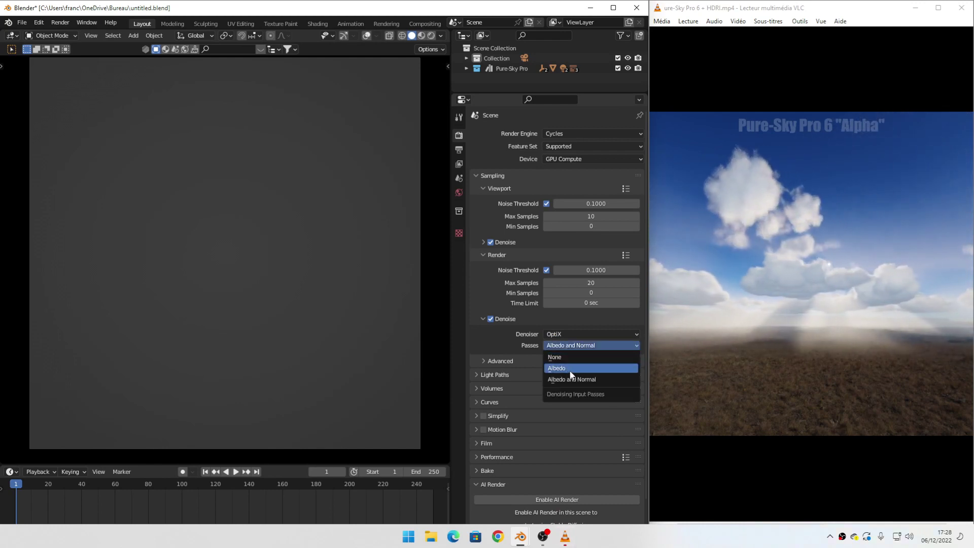
left_click(563, 368)
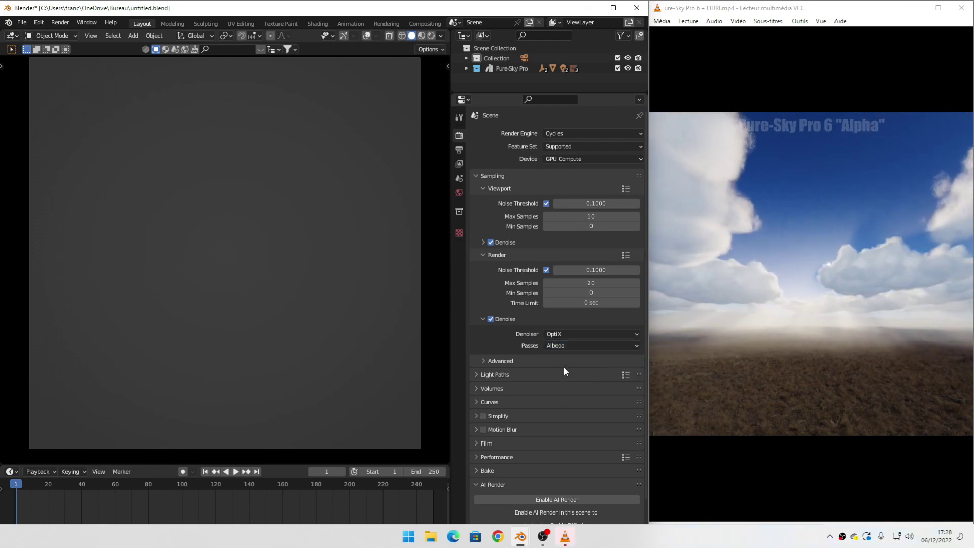
left_click(477, 484)
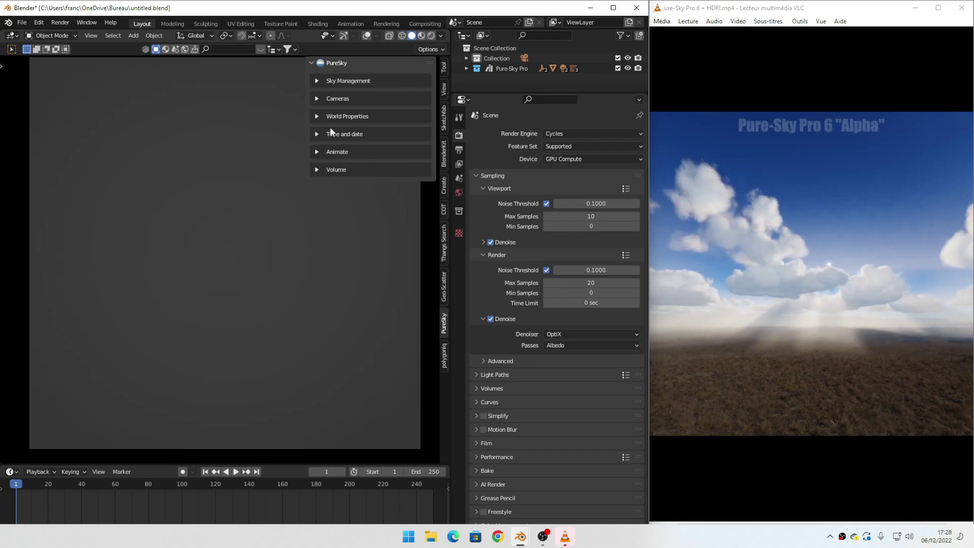
Bring back the last render view and select the empty Slot 2 for the next render.
left_click(319, 116)
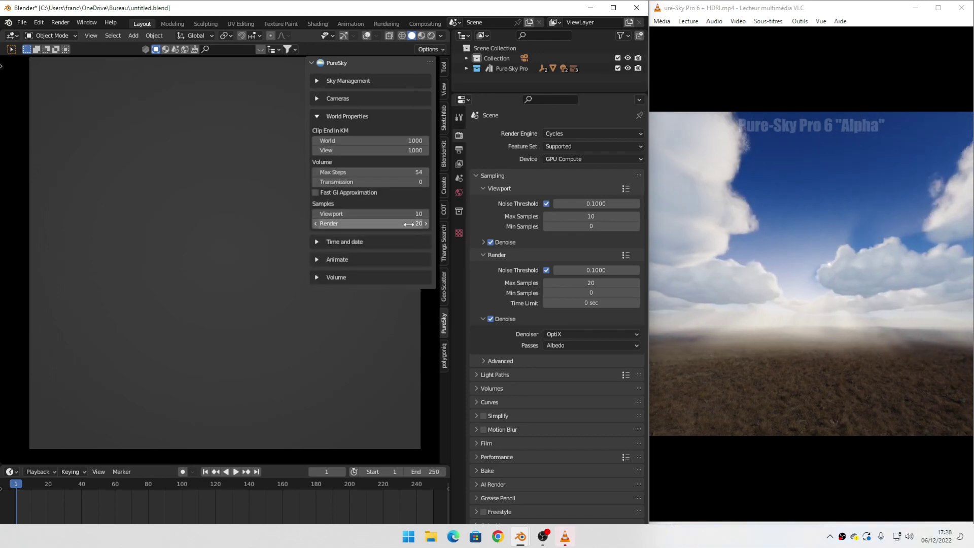
key("n")
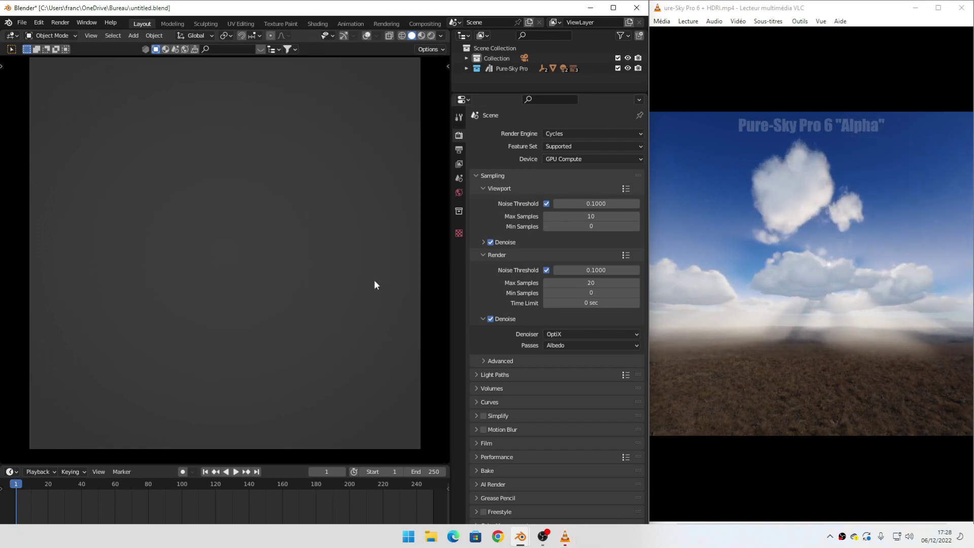
key("F11")
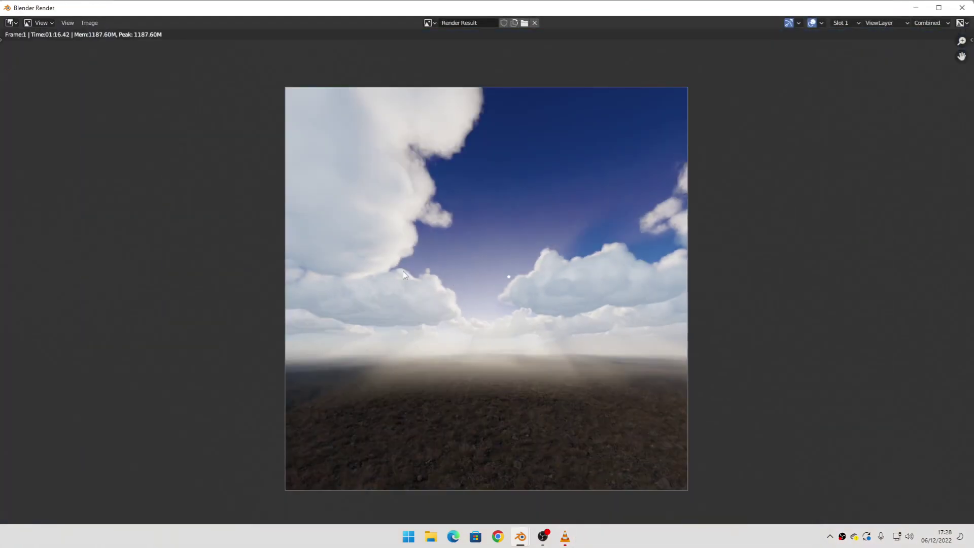
scroll(403, 272, "up", 1)
scroll(402, 272, "down", 1)
left_click(845, 23)
left_click(845, 45)
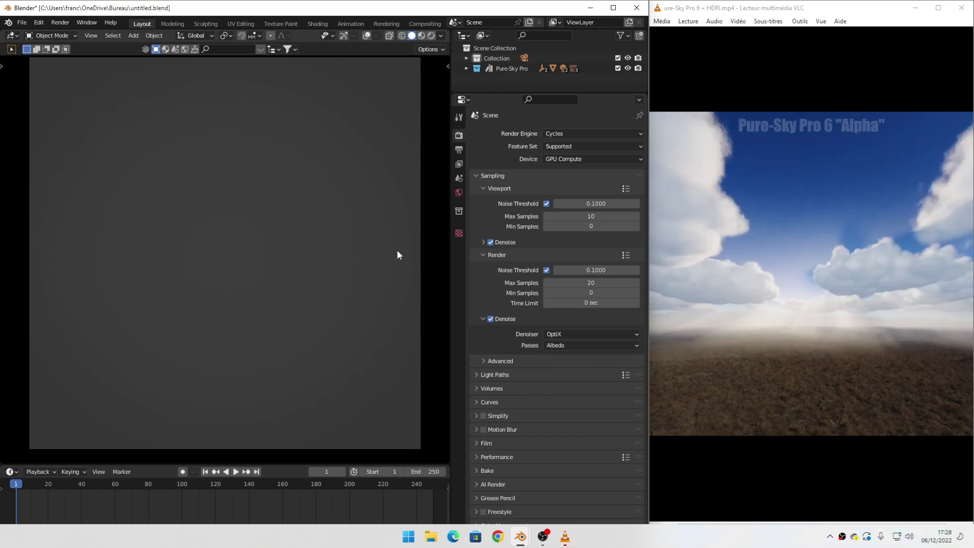
Render the sky into Slot 2 with OptiX denoising and inspect it as it finishes.
key("F12")
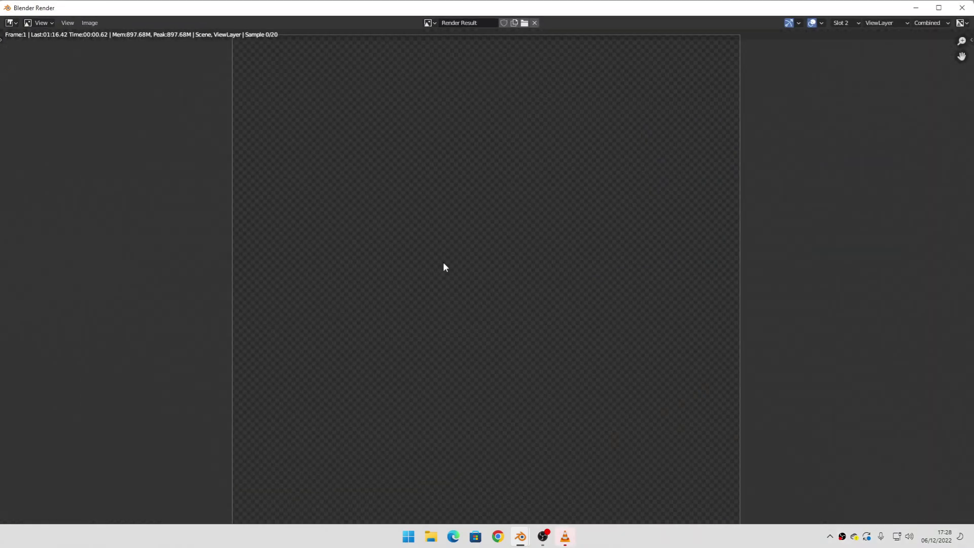
scroll(485, 253, "down", 1)
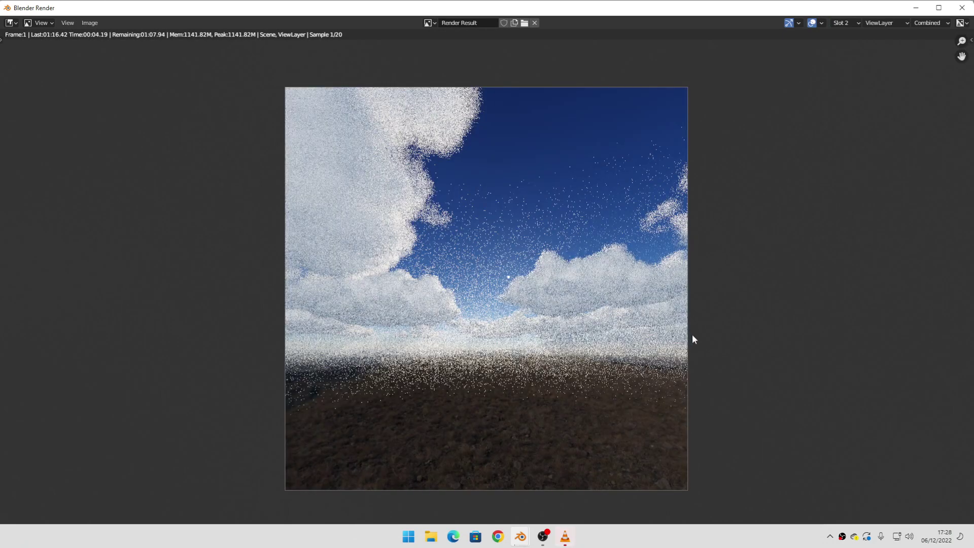
scroll(695, 337, "down", 12)
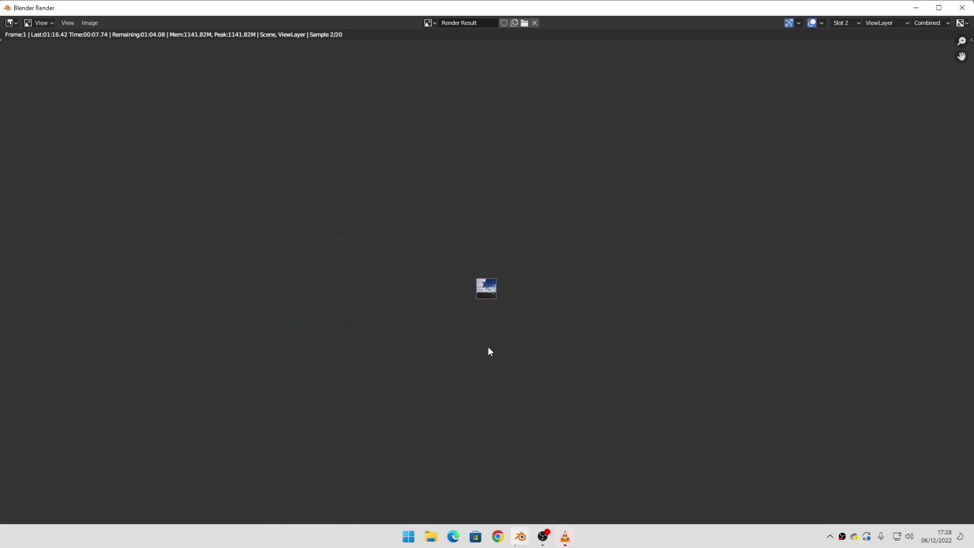
scroll(486, 348, "up", 5)
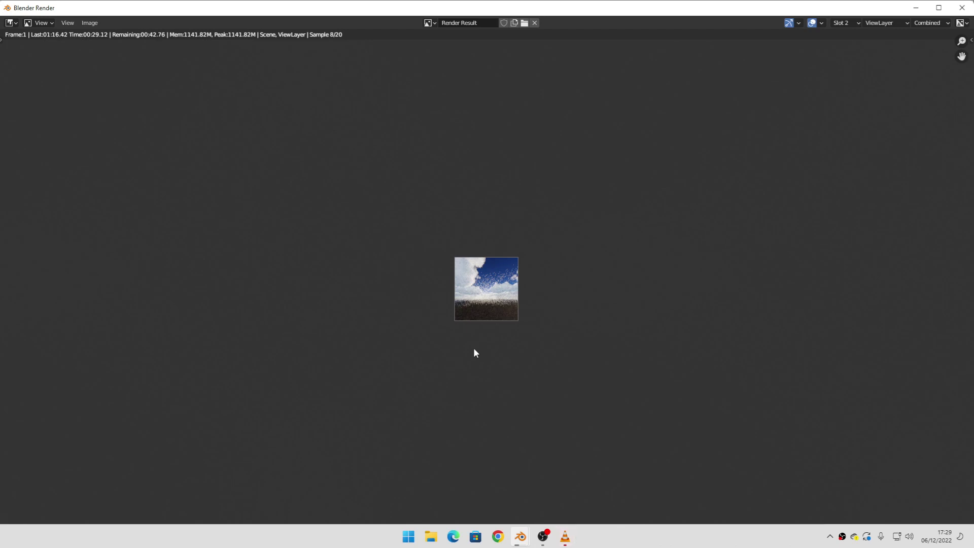
scroll(473, 348, "up", 8)
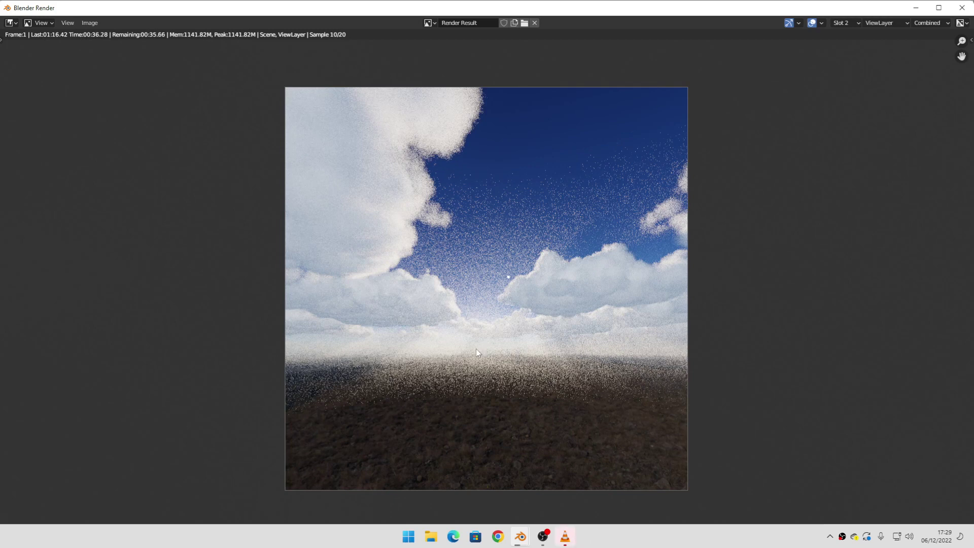
scroll(480, 357, "down", 1)
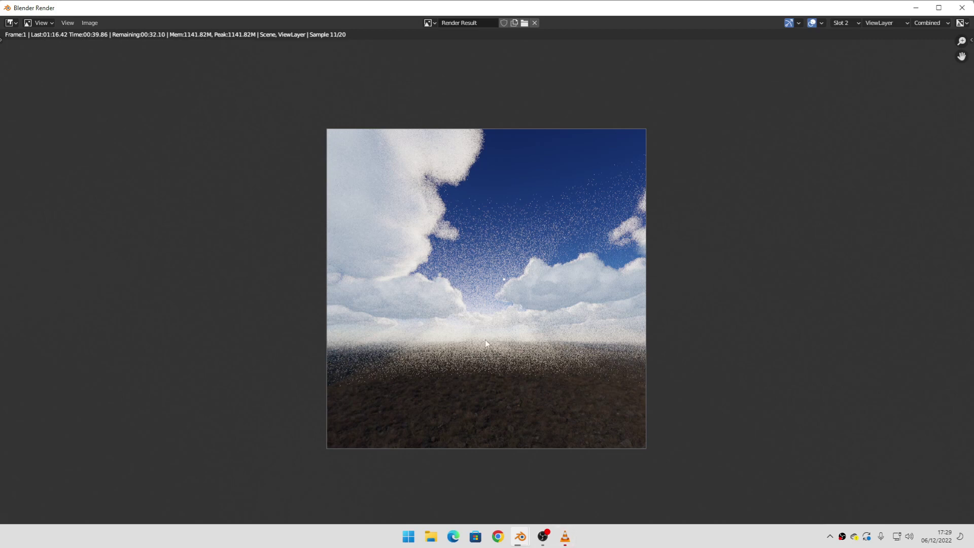
scroll(393, 209, "up", 1)
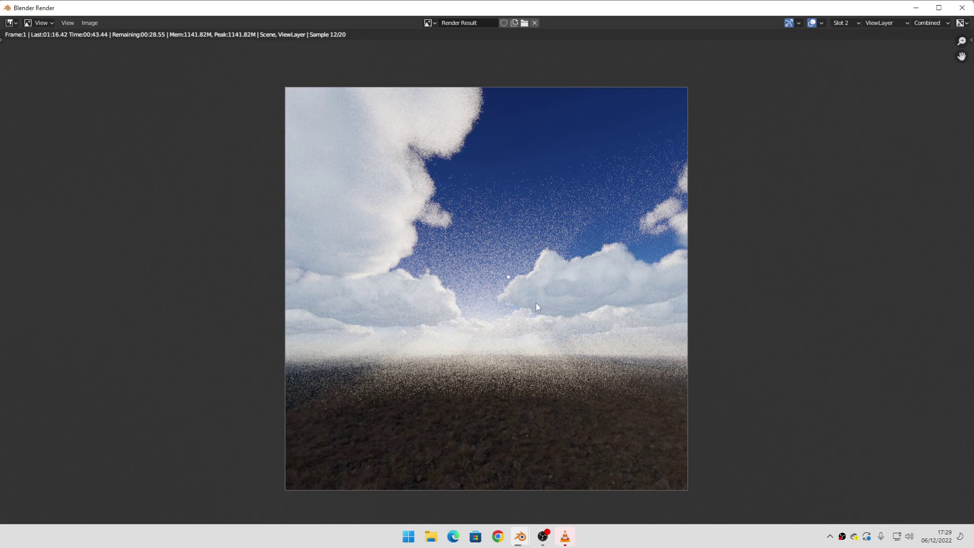
scroll(618, 300, "down", 1)
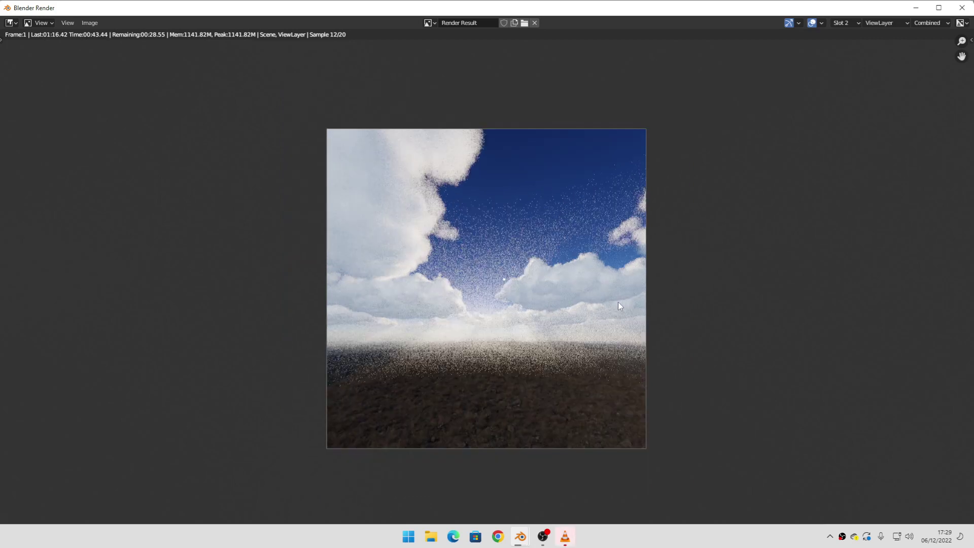
middle_click_drag(616, 301, 568, 310)
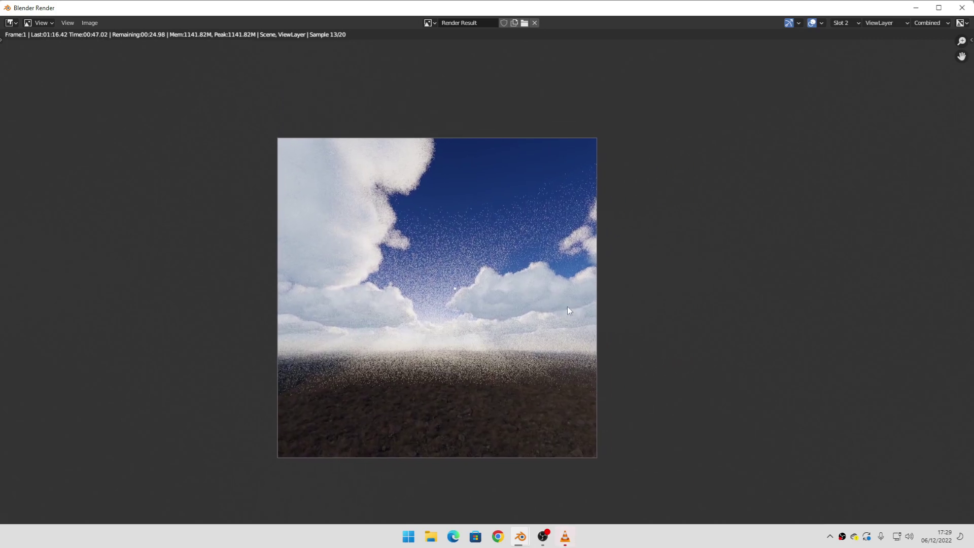
scroll(565, 309, "up", 1)
scroll(565, 310, "down", 2)
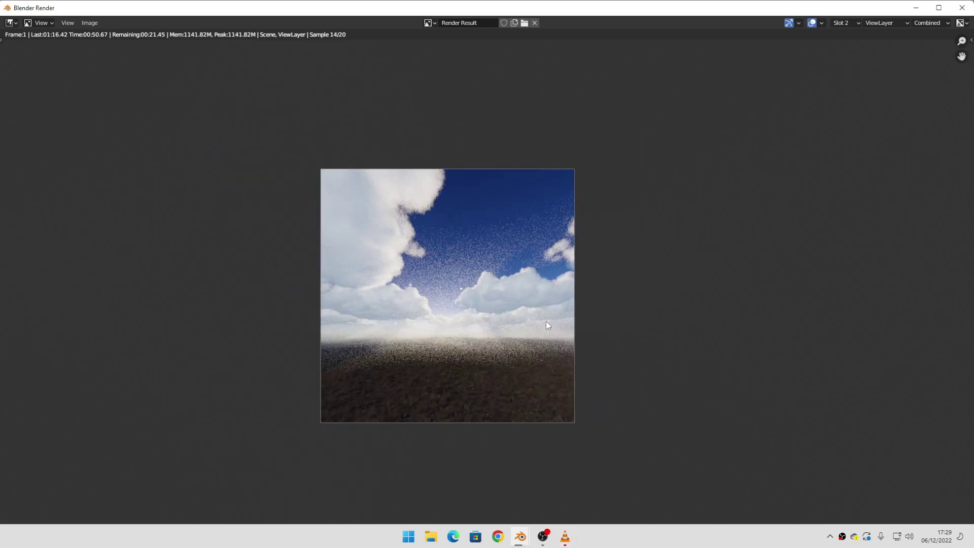
middle_click_drag(546, 321, 564, 309)
scroll(560, 312, "up", 1)
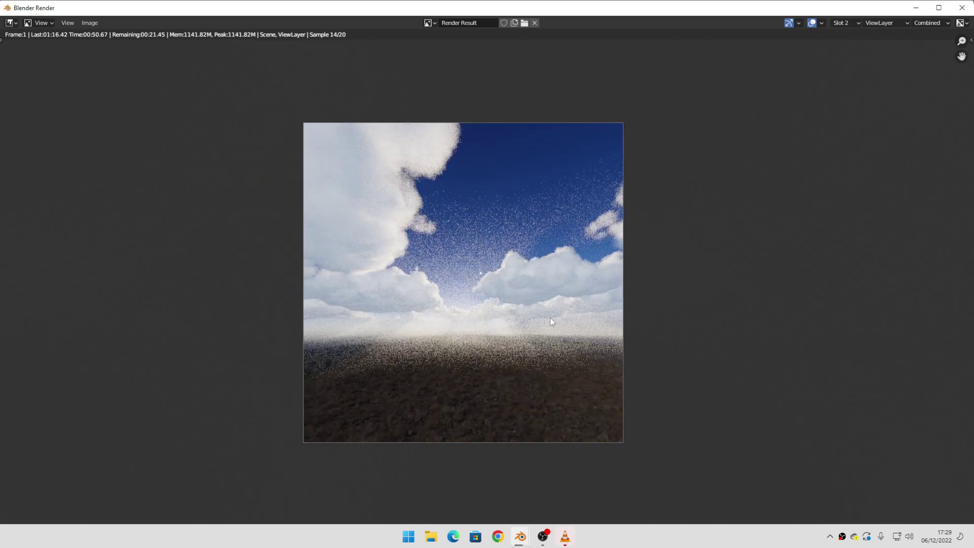
scroll(549, 318, "up", 1)
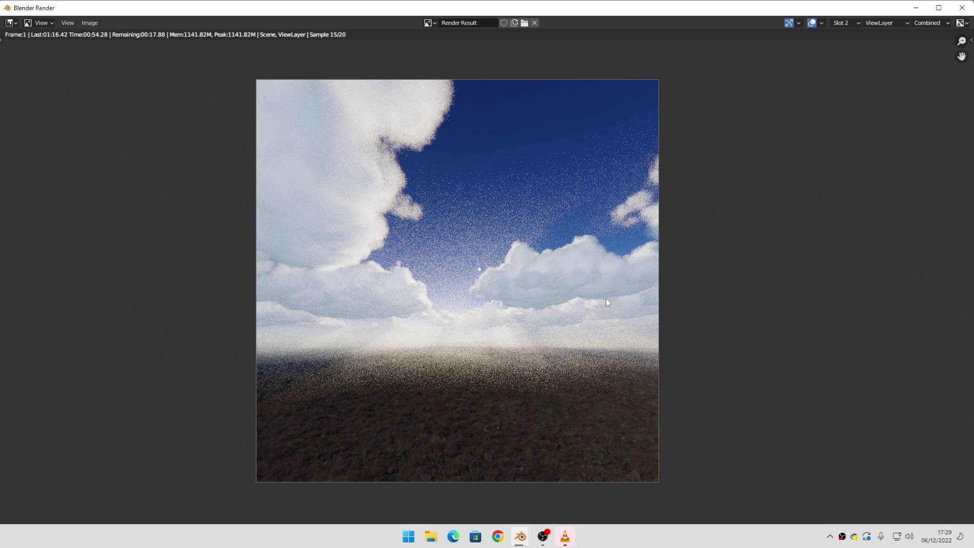
scroll(636, 301, "down", 1)
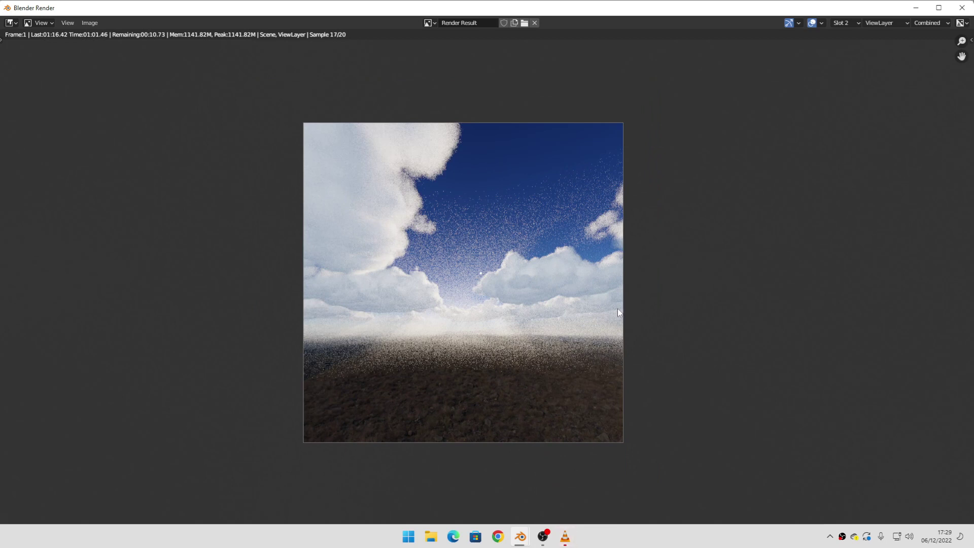
scroll(617, 312, "up", 1)
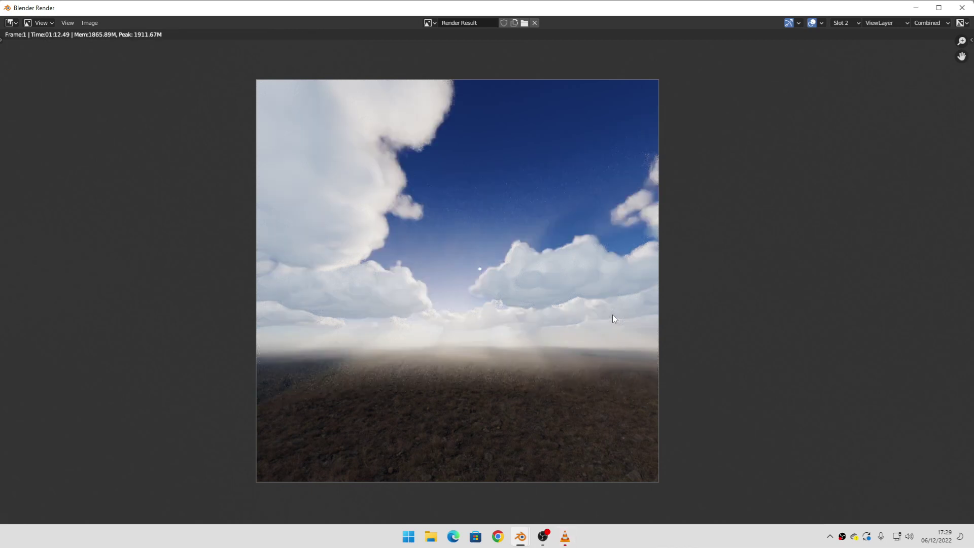
Compare against the earlier Slot 1 render, then switch back to Slot 2.
left_click(842, 23)
left_click(842, 35)
left_click(842, 24)
left_click(850, 43)
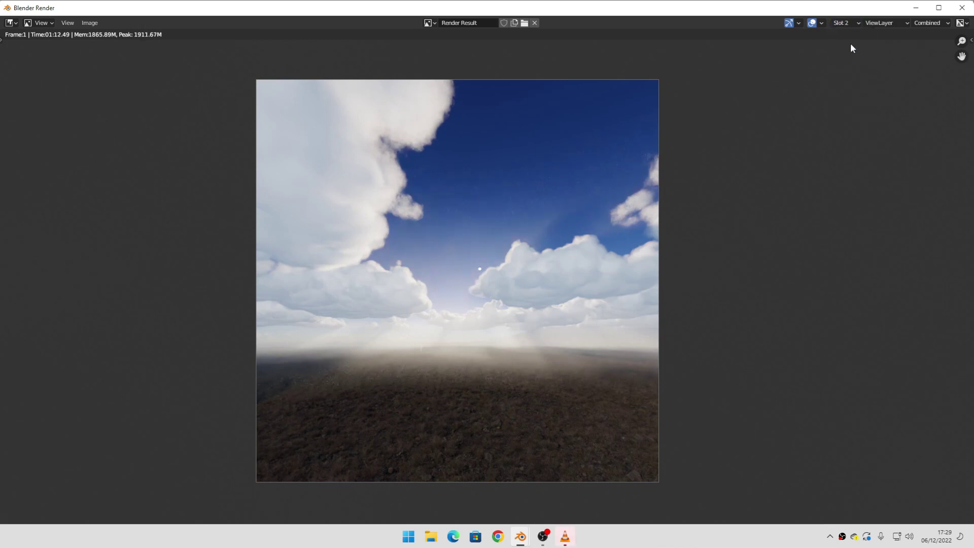